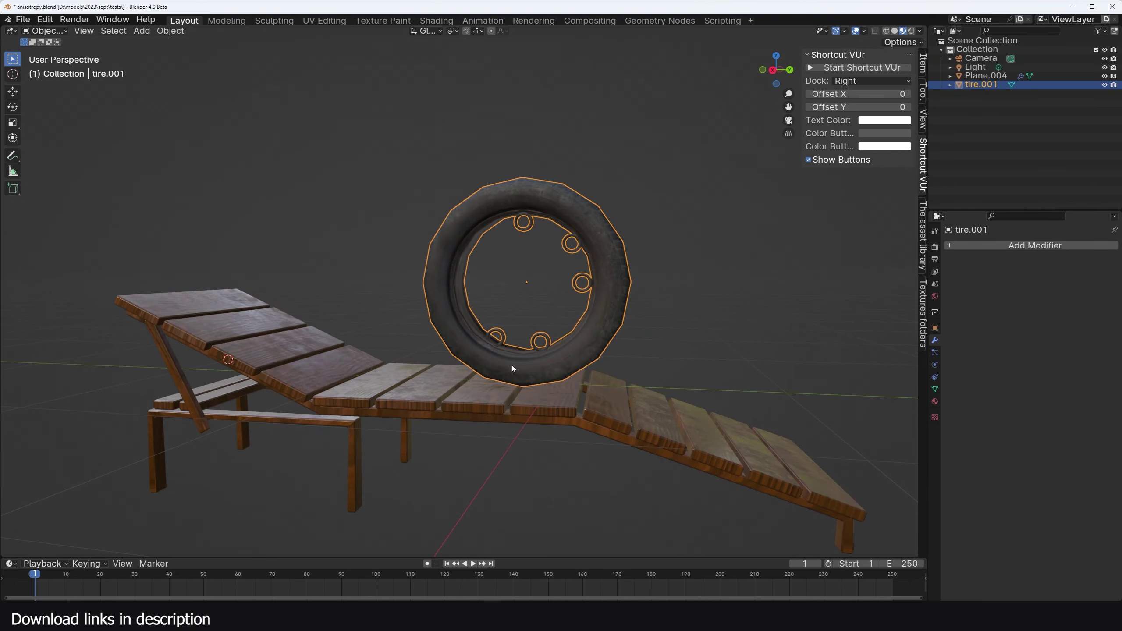
Move the tire across the wooden lounger and drop it underneath the lounger's frame.
mouse_move(512, 369)
middle_down()
mouse_move(576, 318)
mouse_move(634, 400)
mouse_move(410, 350)
mouse_move(508, 369)
middle_up()
key(r)
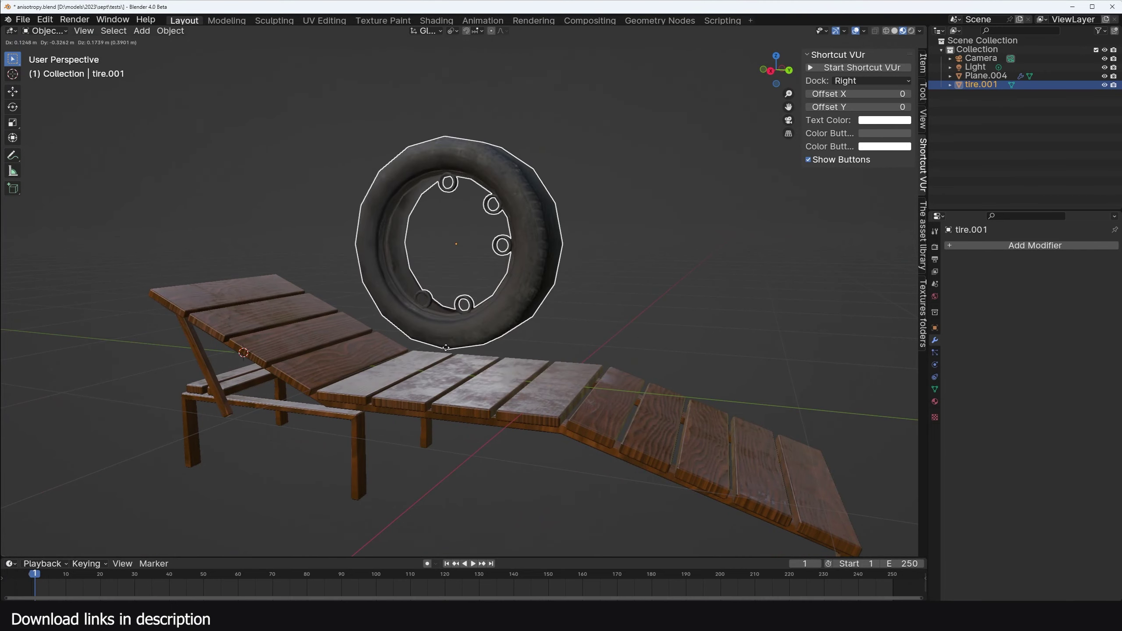
click(484, 341)
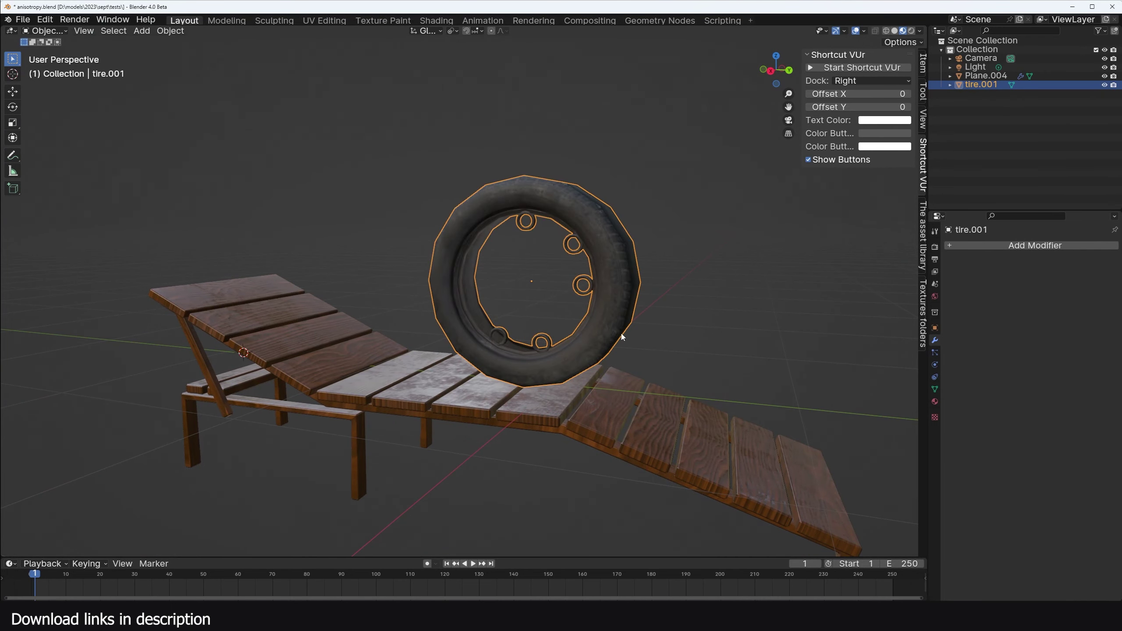
middle_drag(621, 337, 508, 318)
key(g)
click(450, 356)
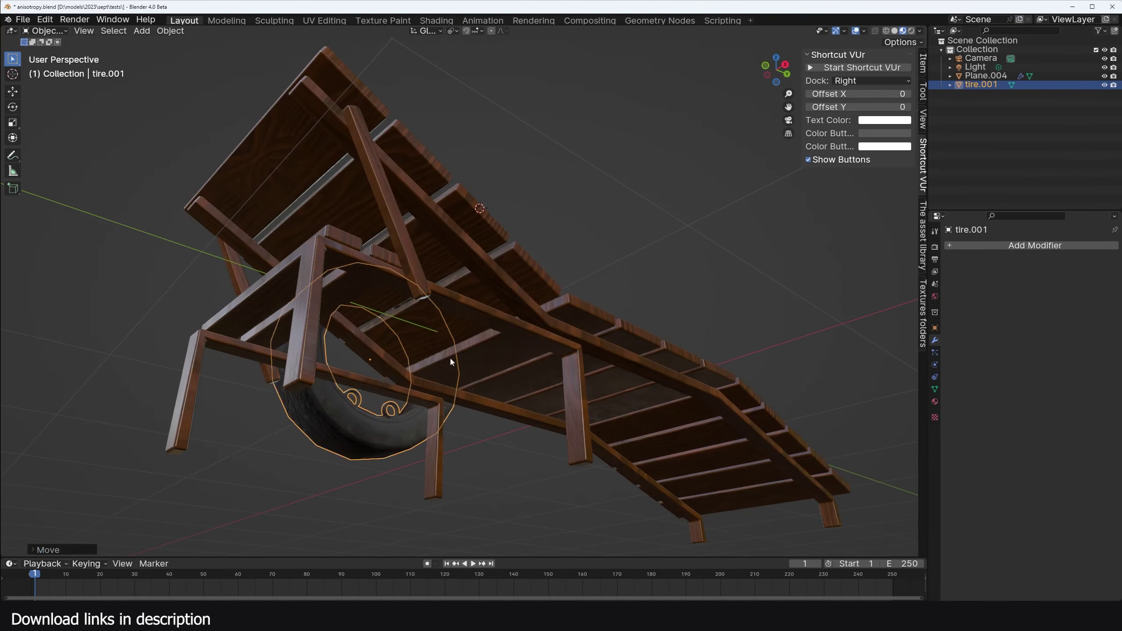
Bring the tire up from under the frame to the middle of the lounger's seat.
middle_drag(409, 396, 689, 336)
key(g)
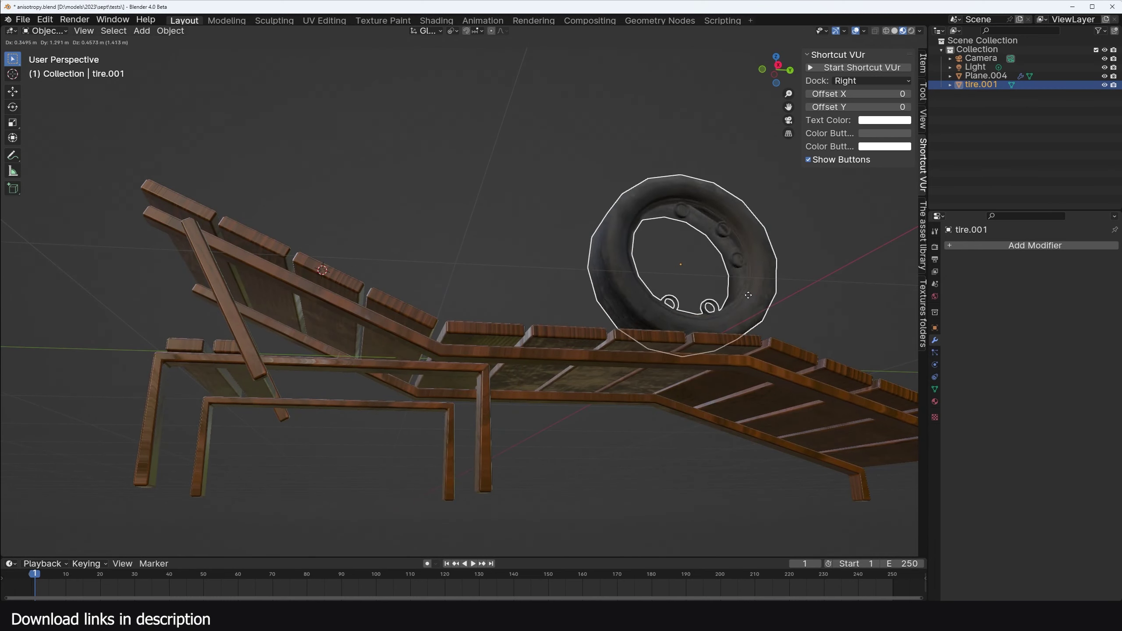
click(499, 385)
key(KP_3)
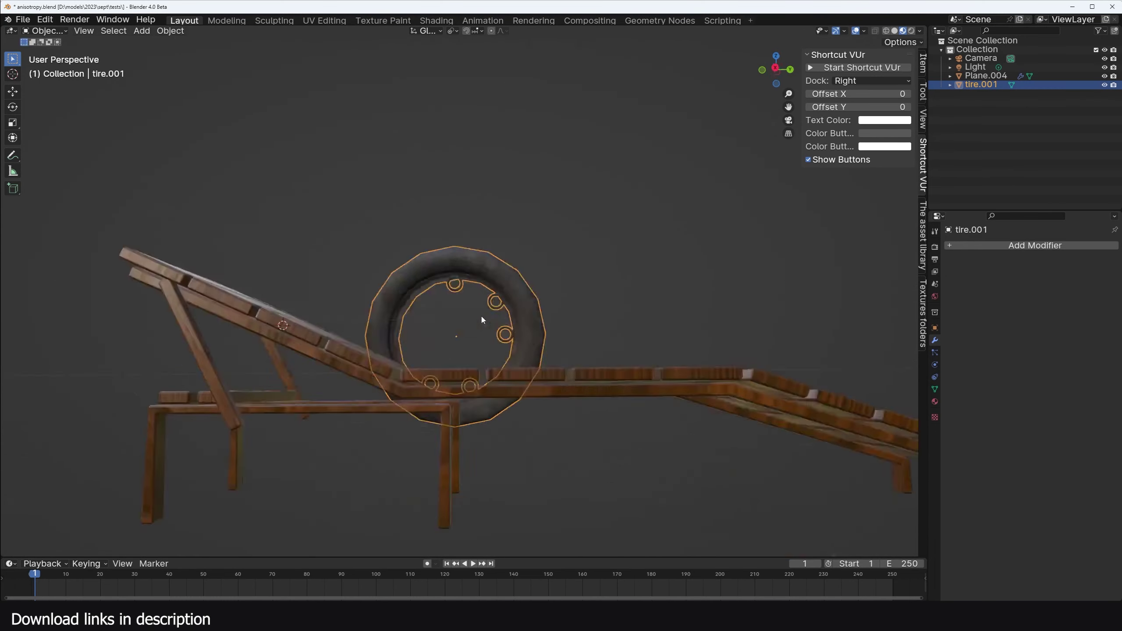
Move the tire above the sloping foot end of the lounger, adjusting the viewing angle during the move.
middle_drag(482, 319, 533, 295)
key(g)
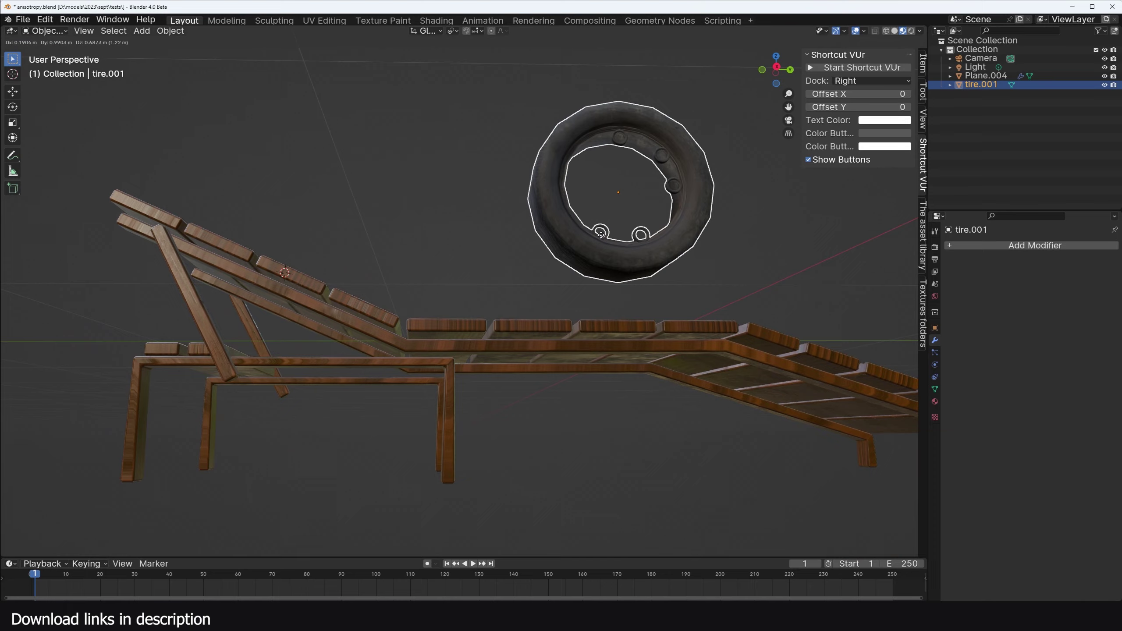
alt+middle_drag(601, 234, 309, 262)
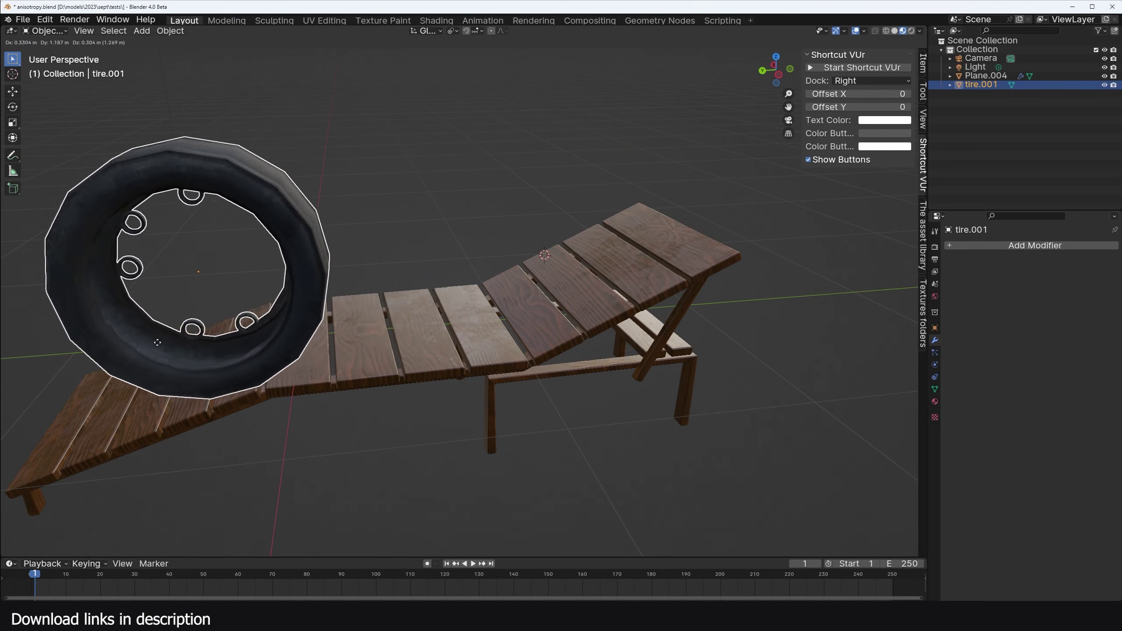
click(145, 355)
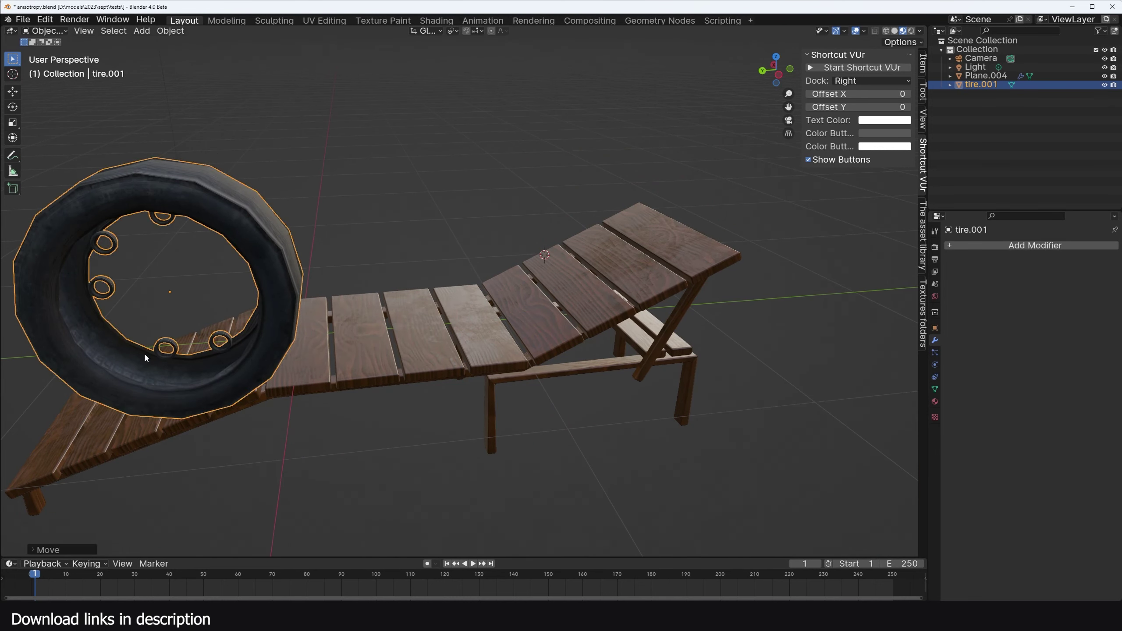
Rotate the tire freely with Trackball rotation until it lies nearly flat, orbiting the view during the rotation.
scroll(245, 368, up, 3)
scroll(324, 369, down, 3)
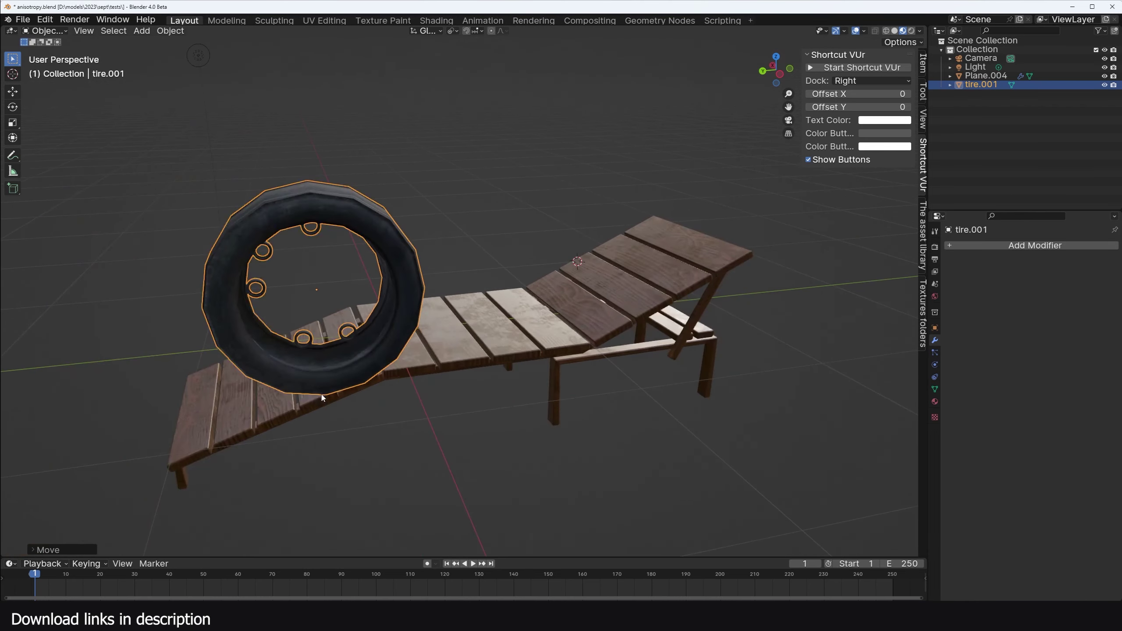
key(r)
key(r)
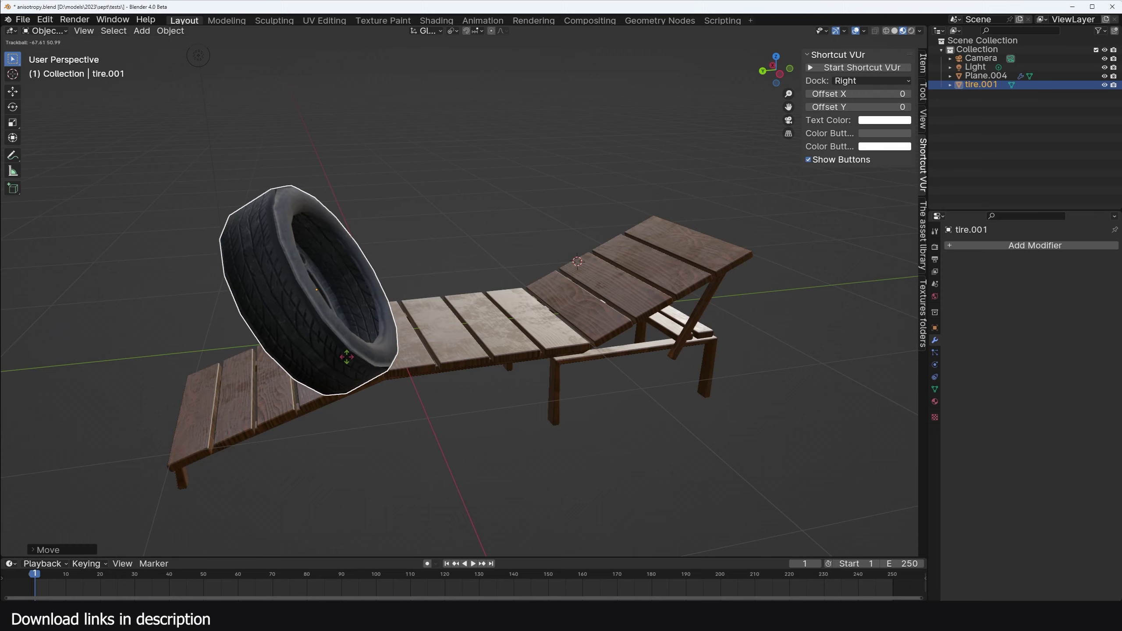
alt+middle_drag(342, 353, 473, 317)
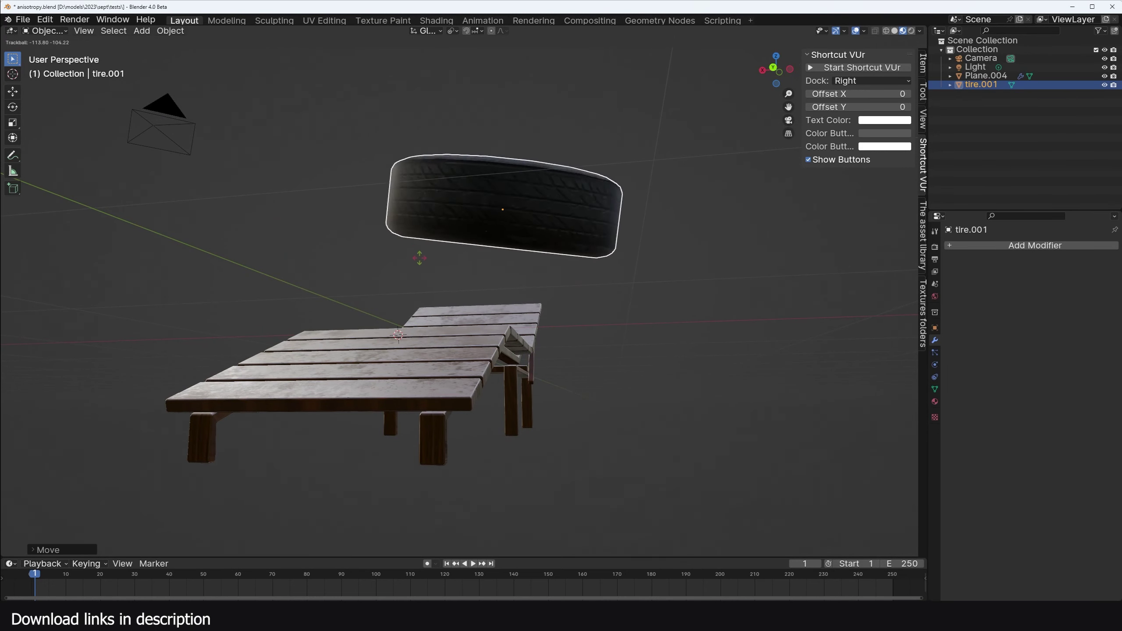
click(423, 251)
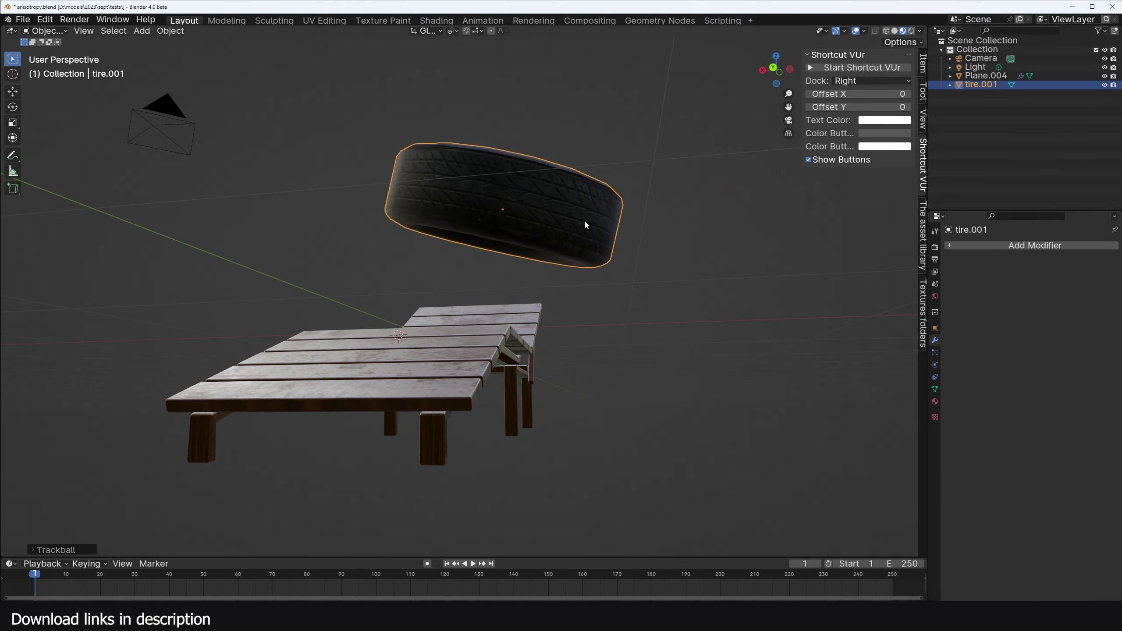
Lower the tilted tire onto the foot end of the lounger.
key(g)
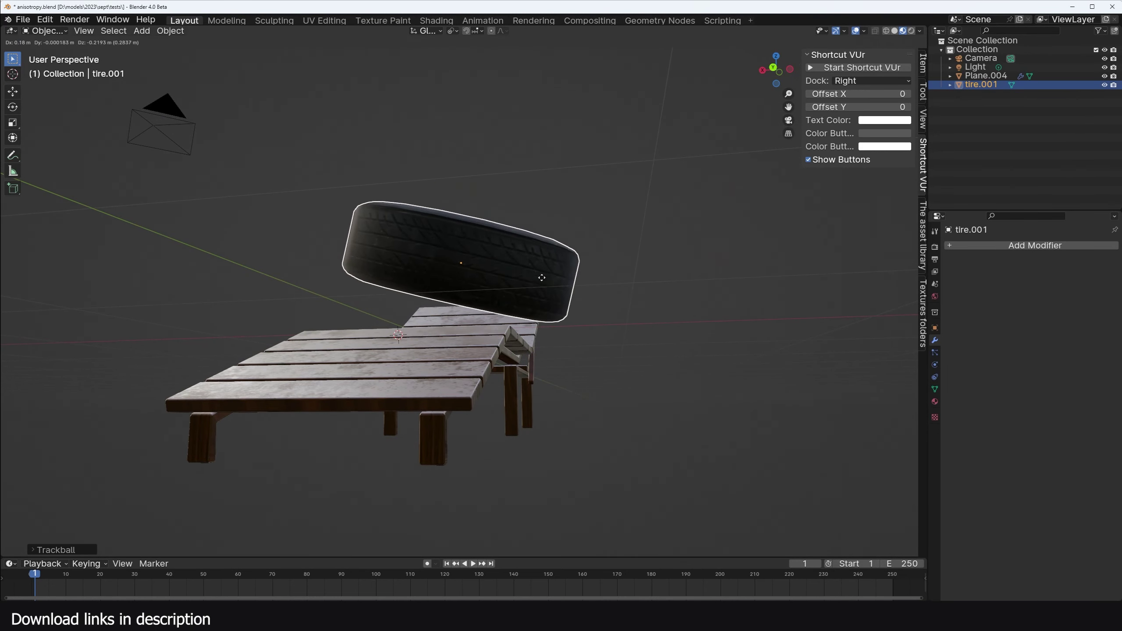
click(536, 300)
middle_drag(535, 301, 782, 350)
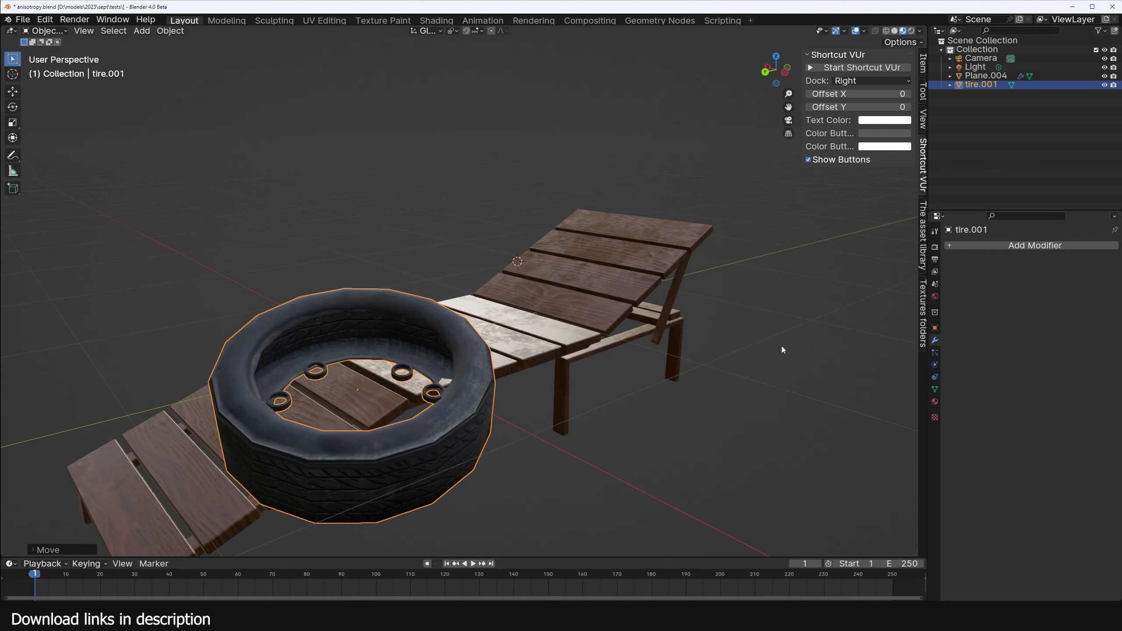
key(s)
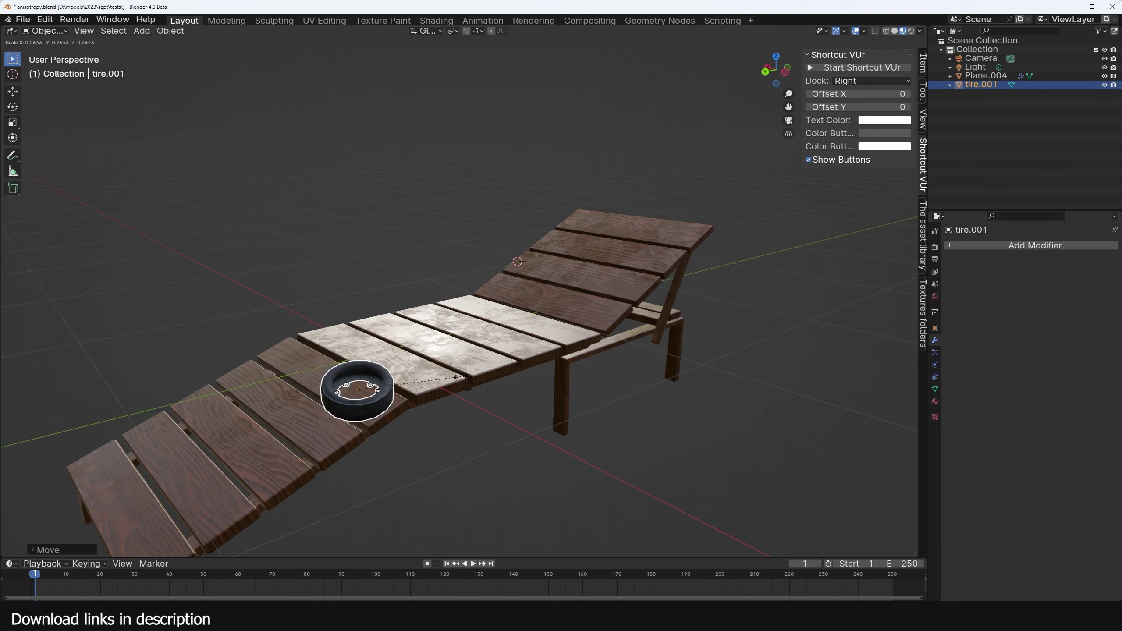
alt+middle_drag(460, 377, 432, 358)
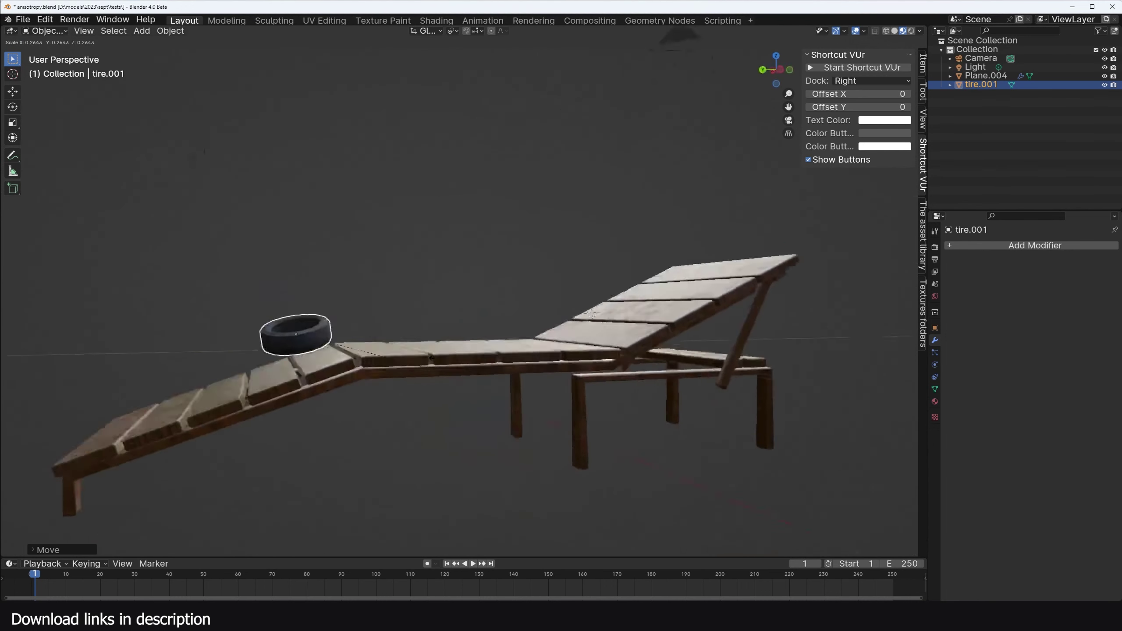
middle_drag(592, 314, 246, 201)
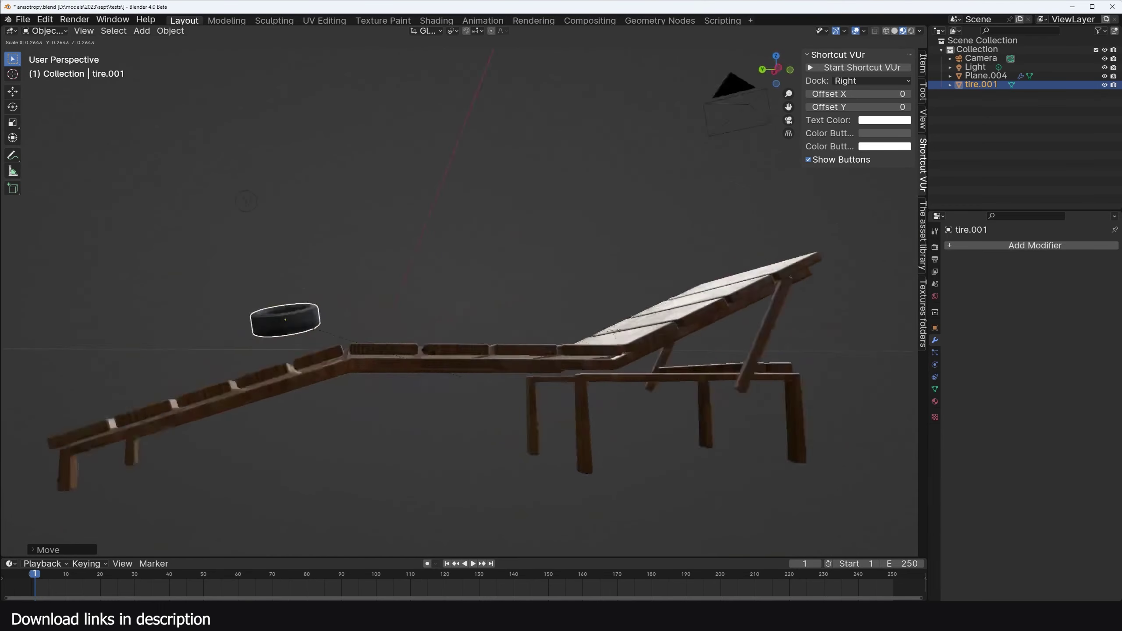
alt+middle_drag(460, 377, 519, 349)
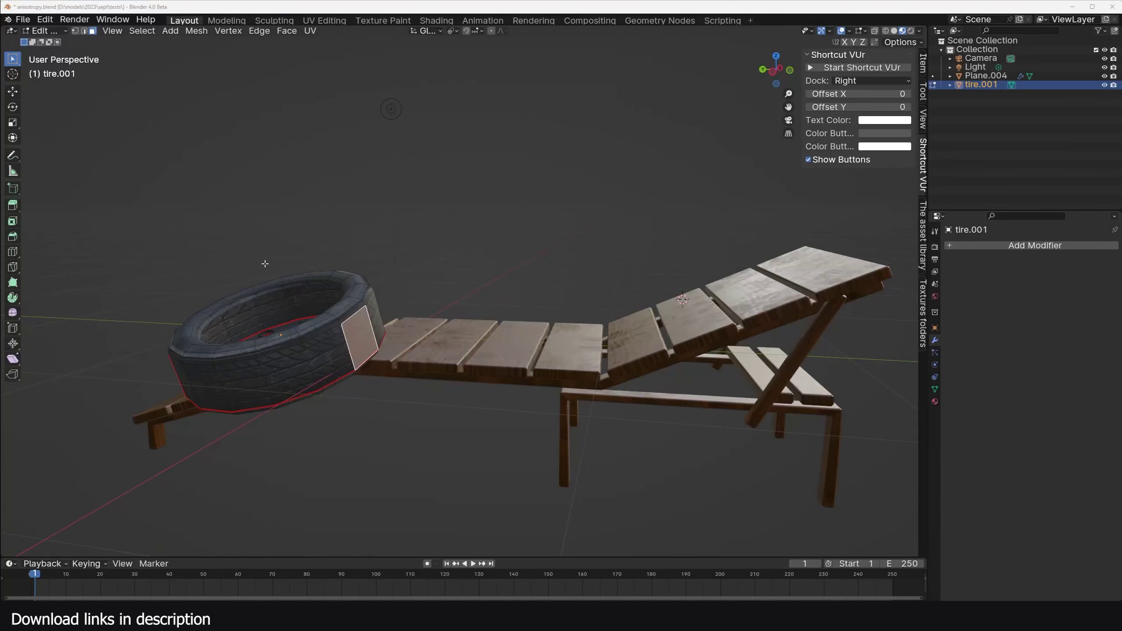
In Edit Mode, extrude the selected tread face of the tire outward toward the backrest, orbiting the view during the extrusion.
scroll(329, 237, up, 3)
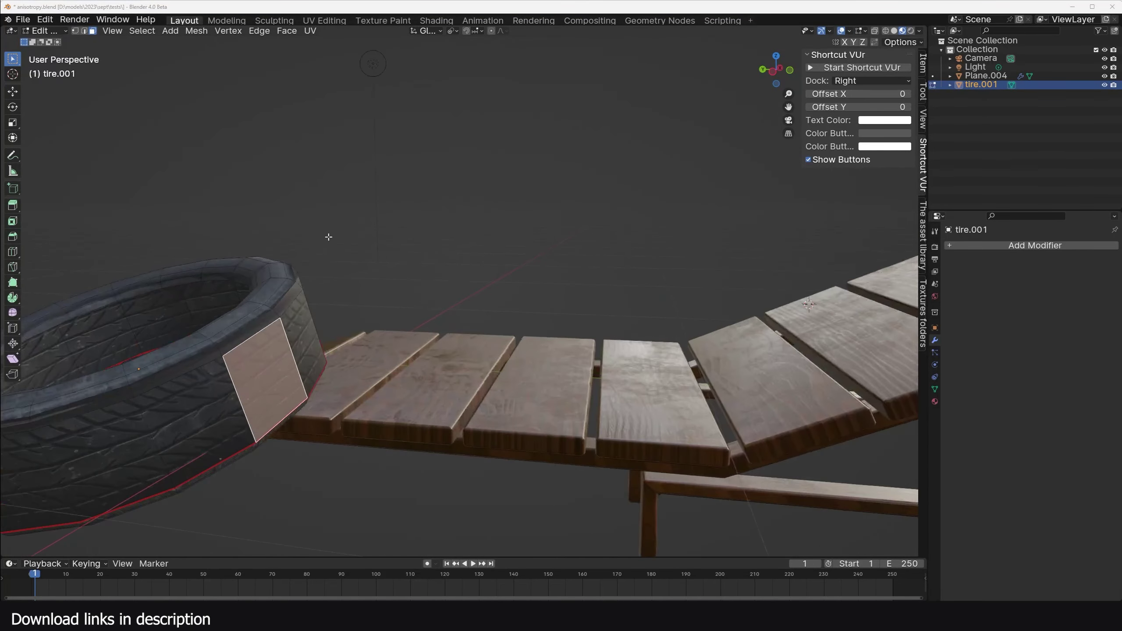
middle_drag(329, 237, 487, 220)
middle_drag(367, 314, 446, 309)
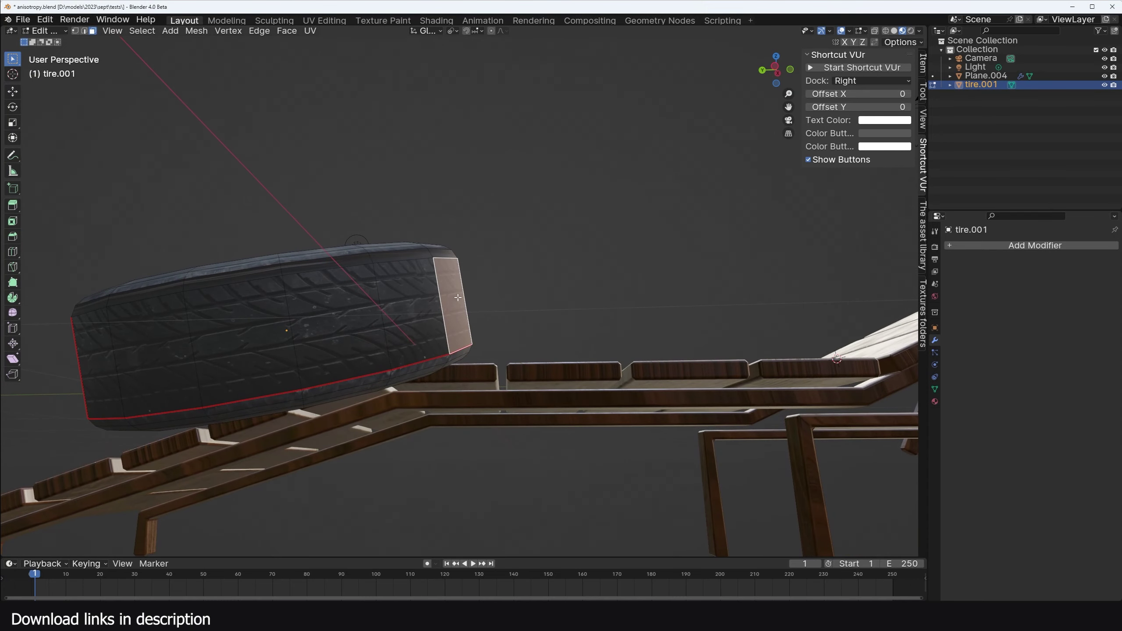
key(e)
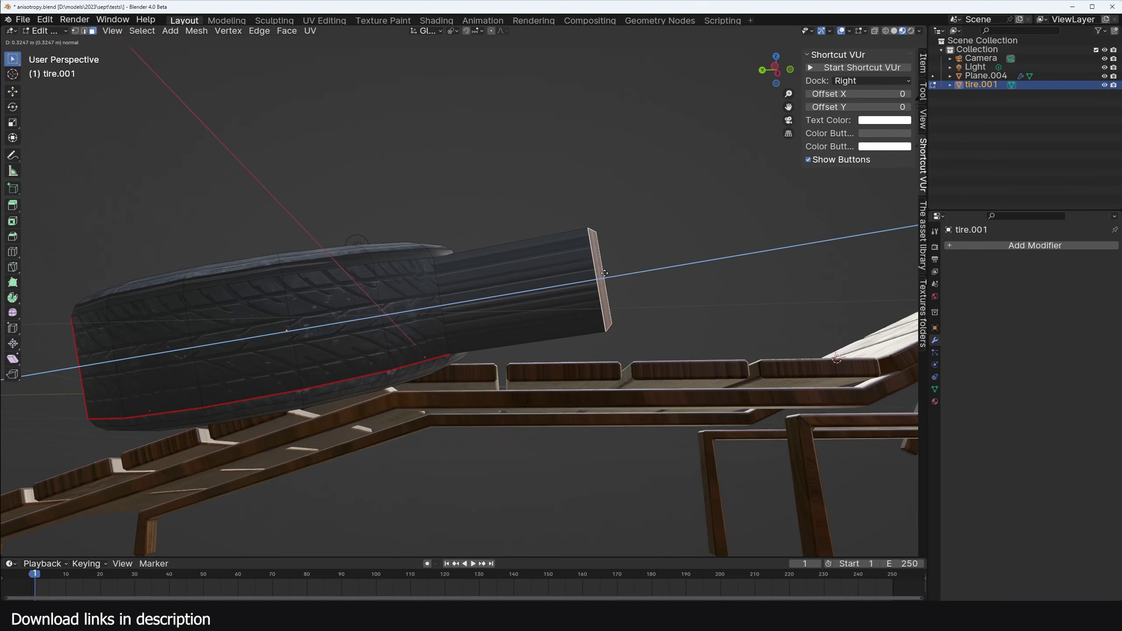
middle_drag(604, 273, 385, 298)
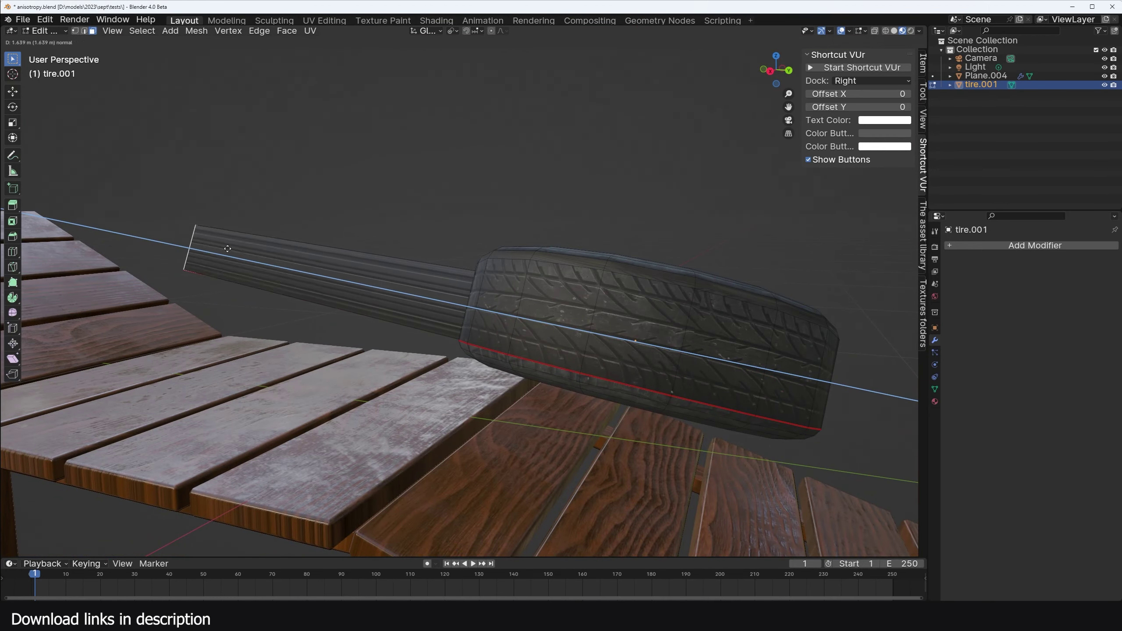
right_click(227, 249)
middle_drag(228, 248, 558, 306)
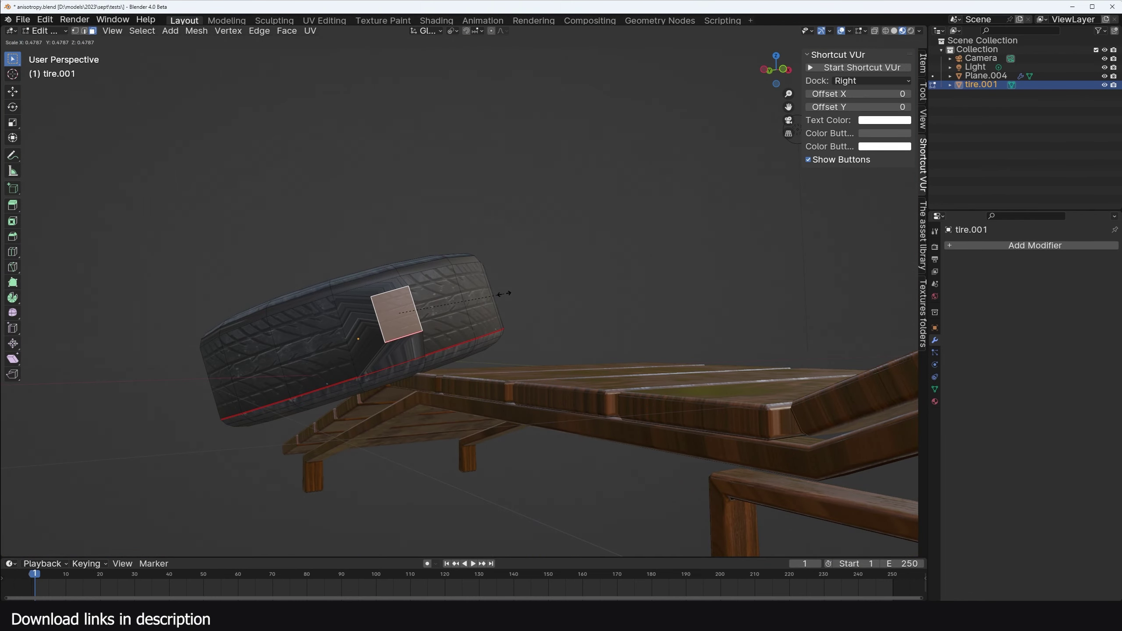
middle_drag(504, 294, 400, 354)
right_click(418, 287)
Select a front tread face, then the extruded block's end face, expand the selection and try to inset it.
click(381, 376)
click(297, 385)
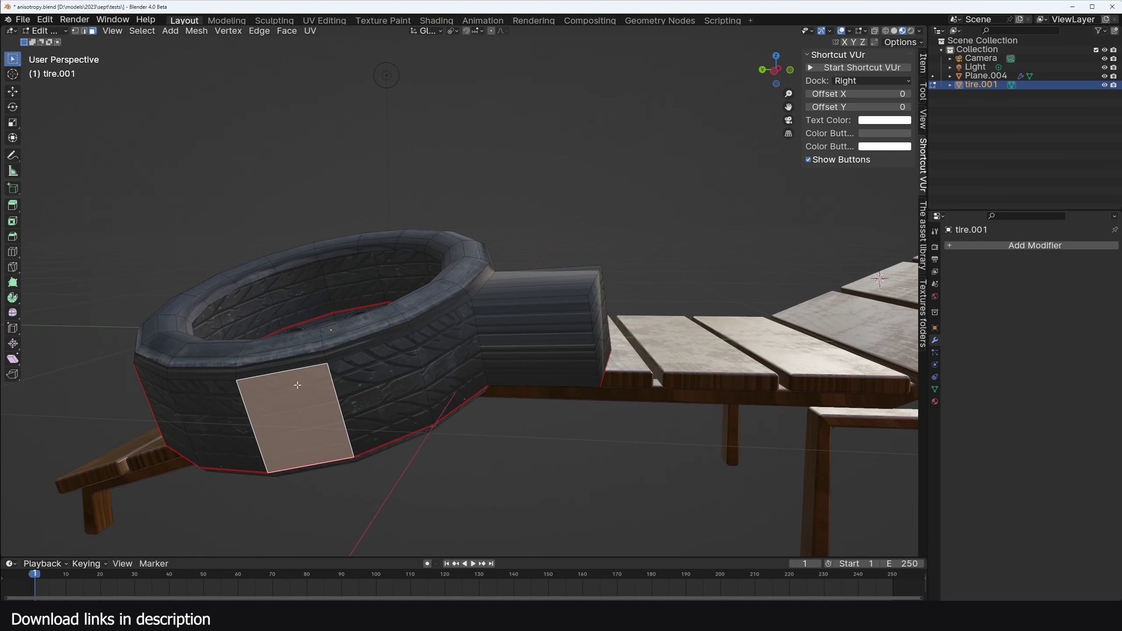
middle_drag(490, 331, 543, 291)
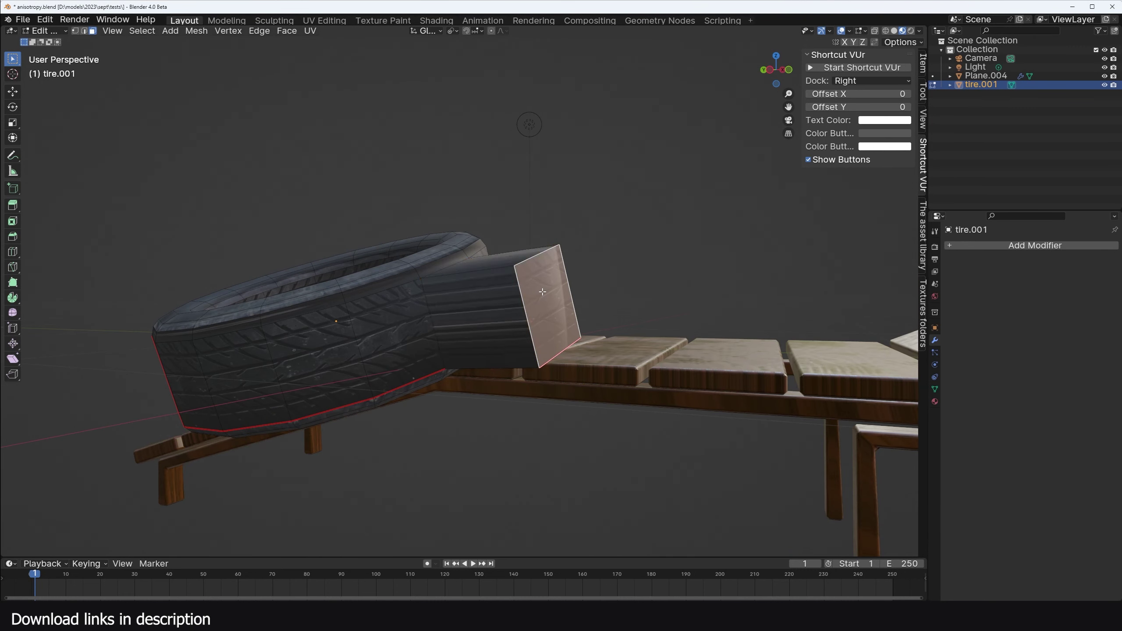
click(543, 292)
key(ctrl+KP_Add)
key(i)
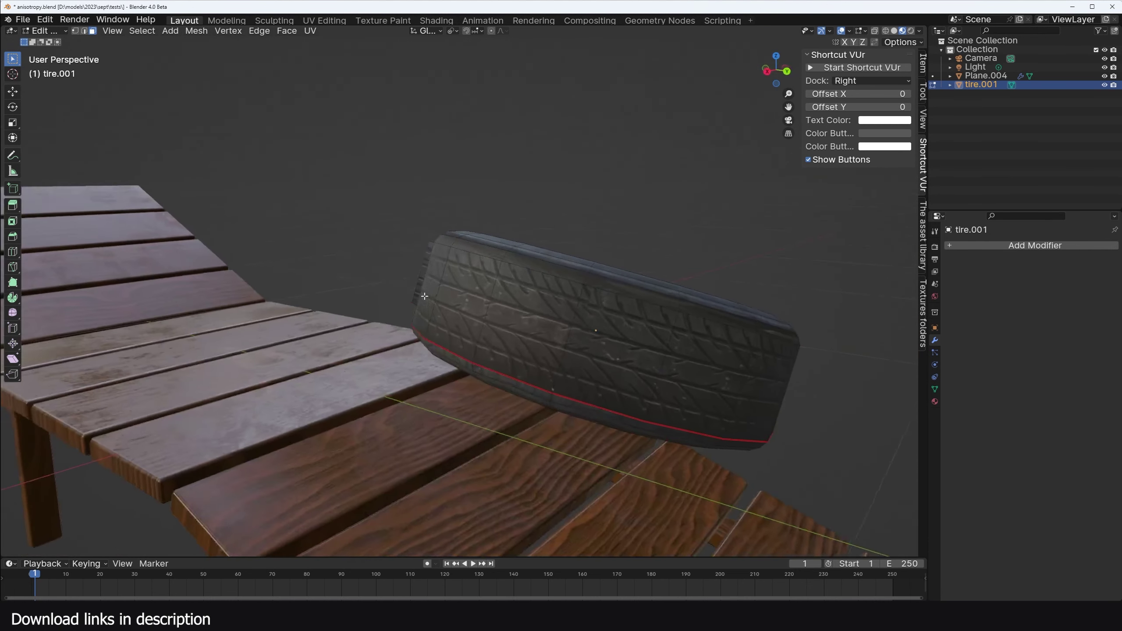
Extrude the tread face on the tire's backrest side outward along its normal while orbiting, and return to Object Mode.
click(425, 296)
middle_drag(425, 296, 436, 304)
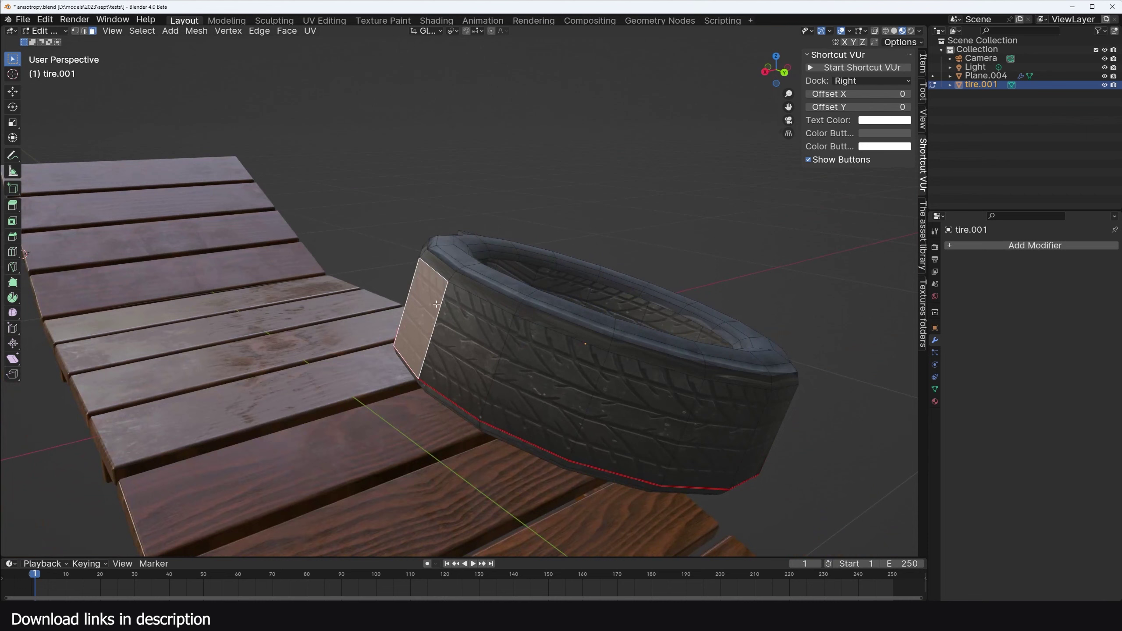
key(e)
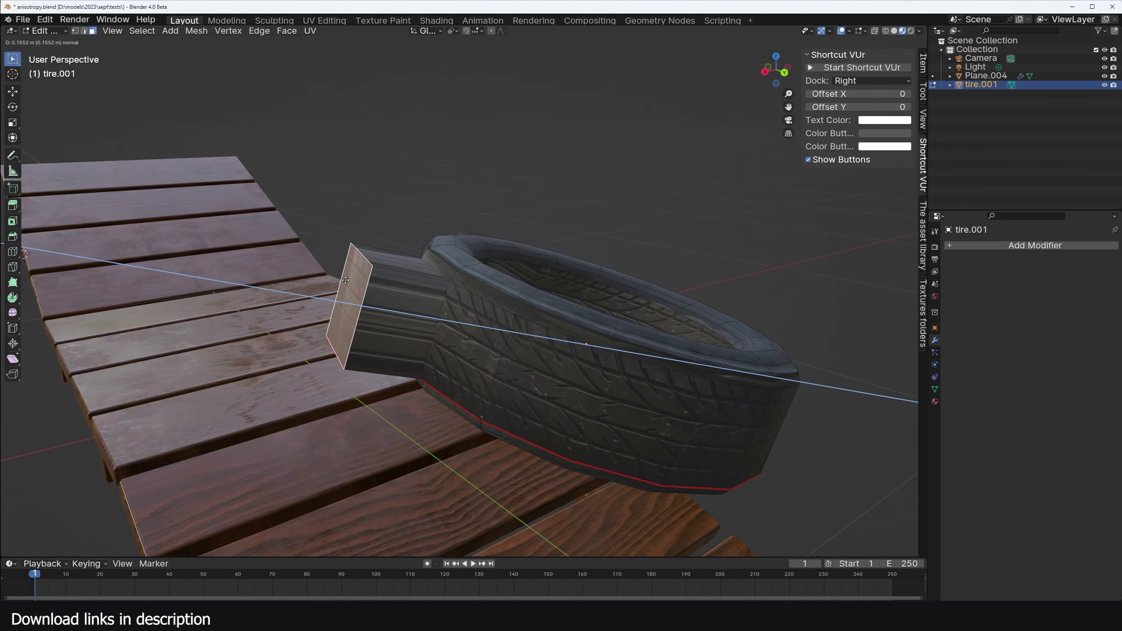
middle_drag(336, 270, 53, 276)
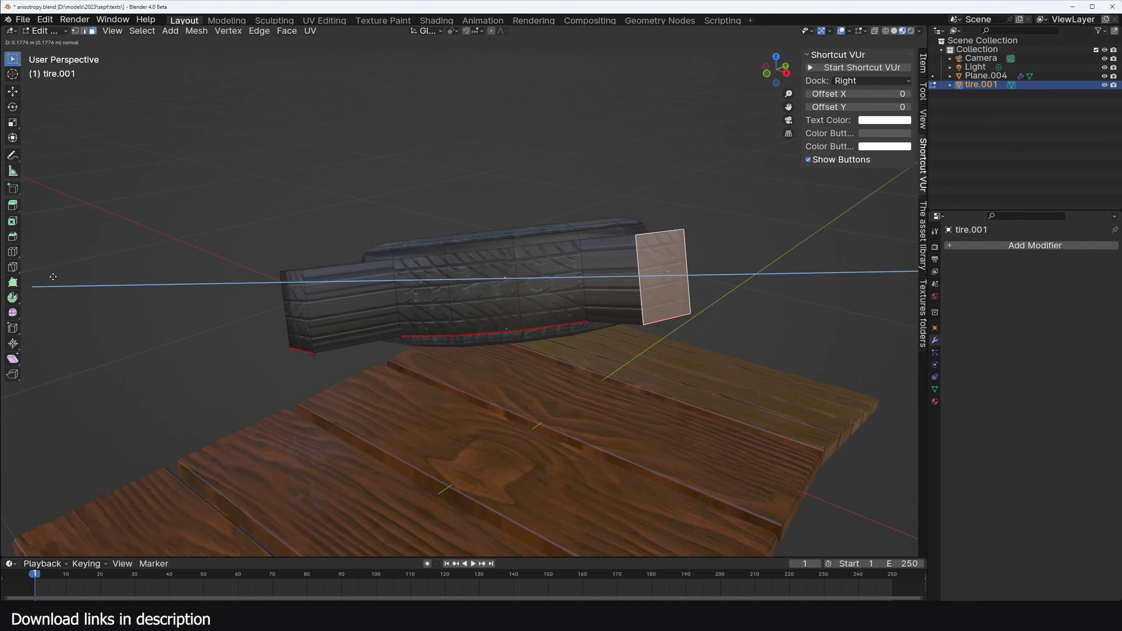
right_click(539, 289)
key(e)
key(Escape)
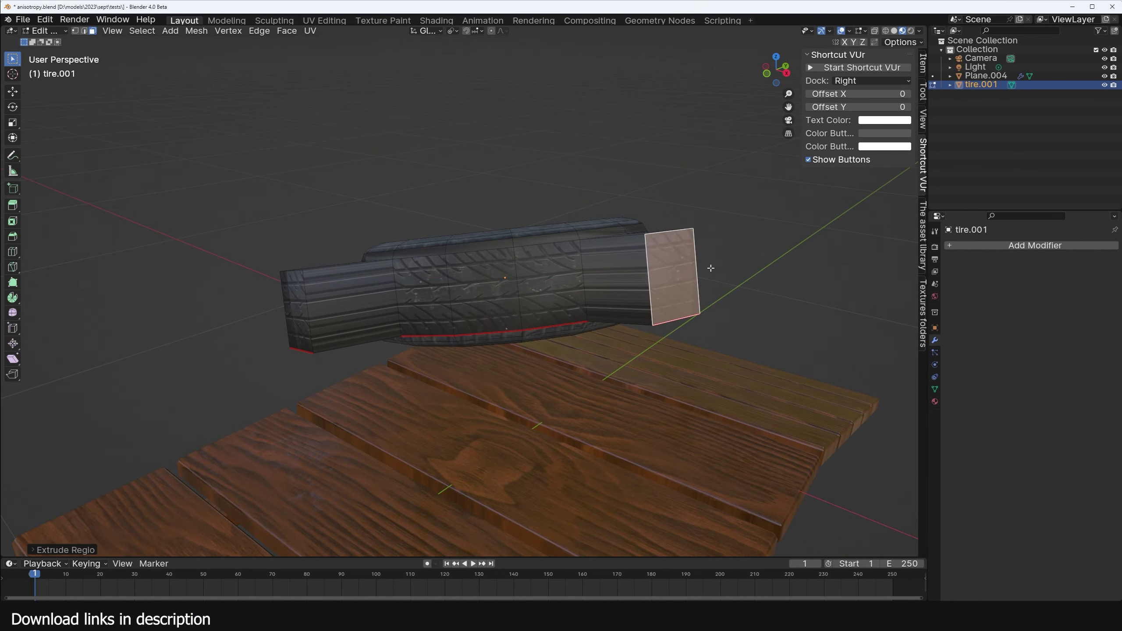
key(Tab)
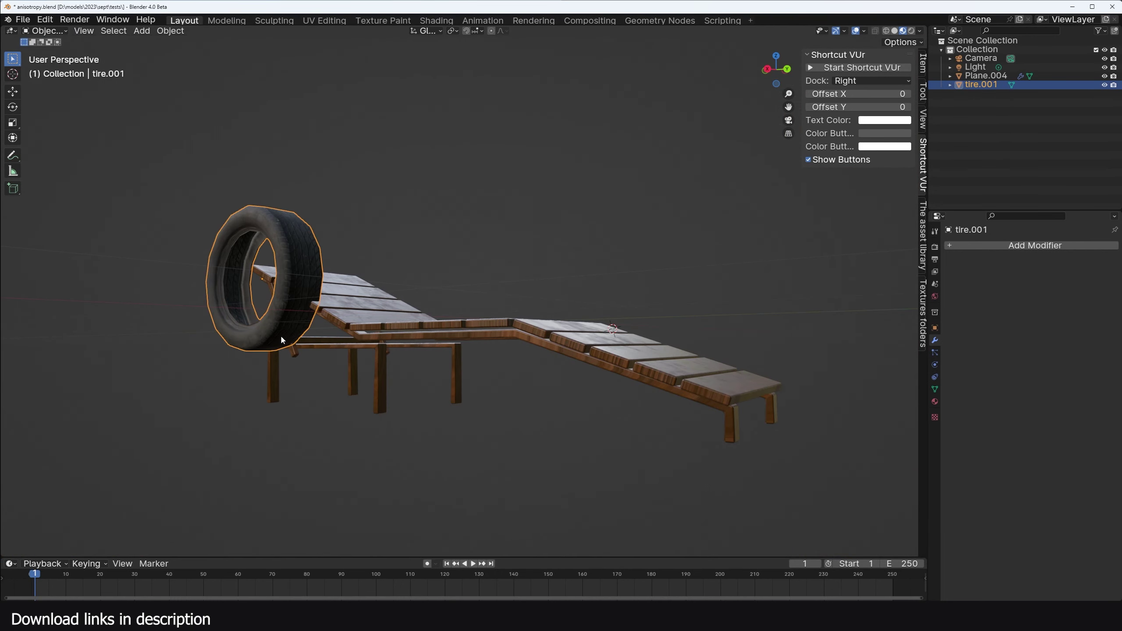
Move the upright tire from beside the backrest onto the lounger's flat seat, orbiting and panning the view during the move.
shift+middle_drag(277, 323, 333, 303)
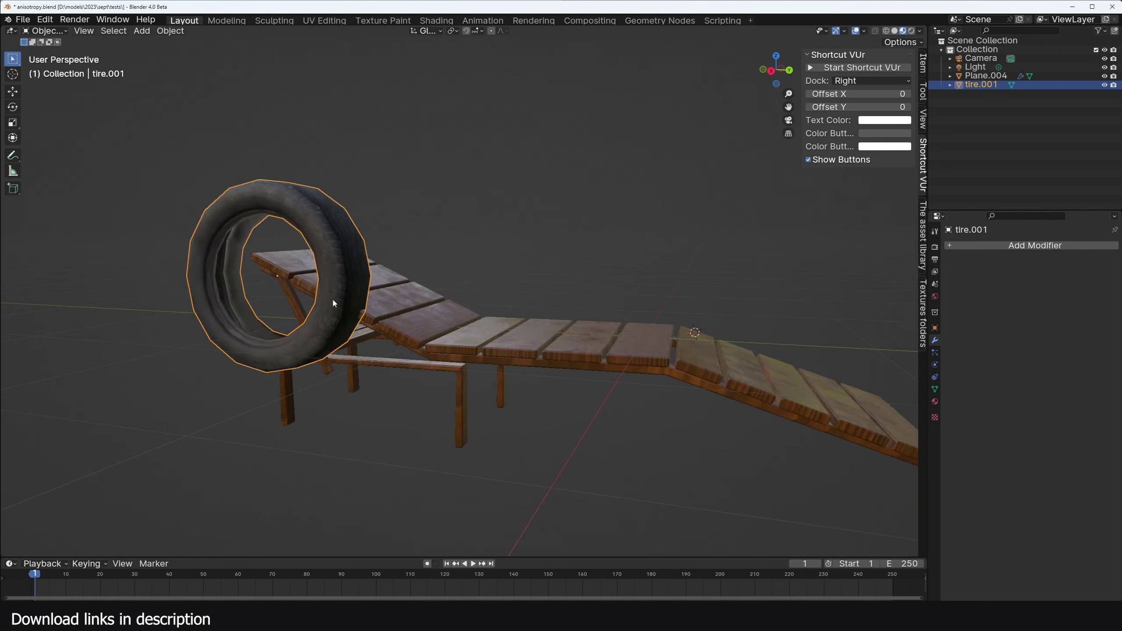
middle_drag(513, 335, 614, 334)
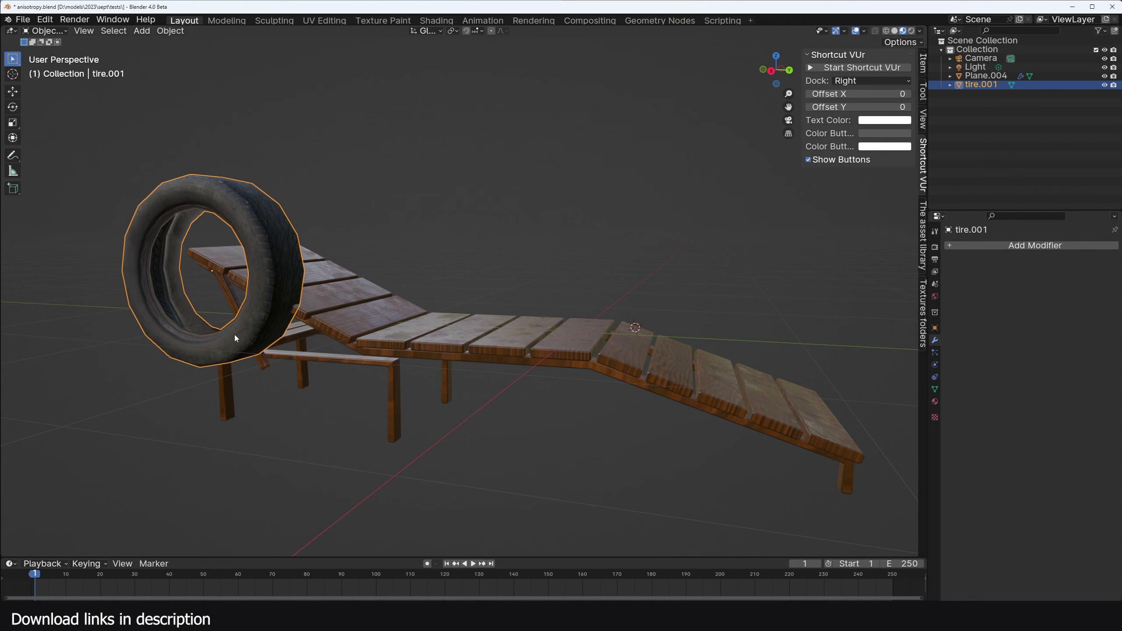
key(g)
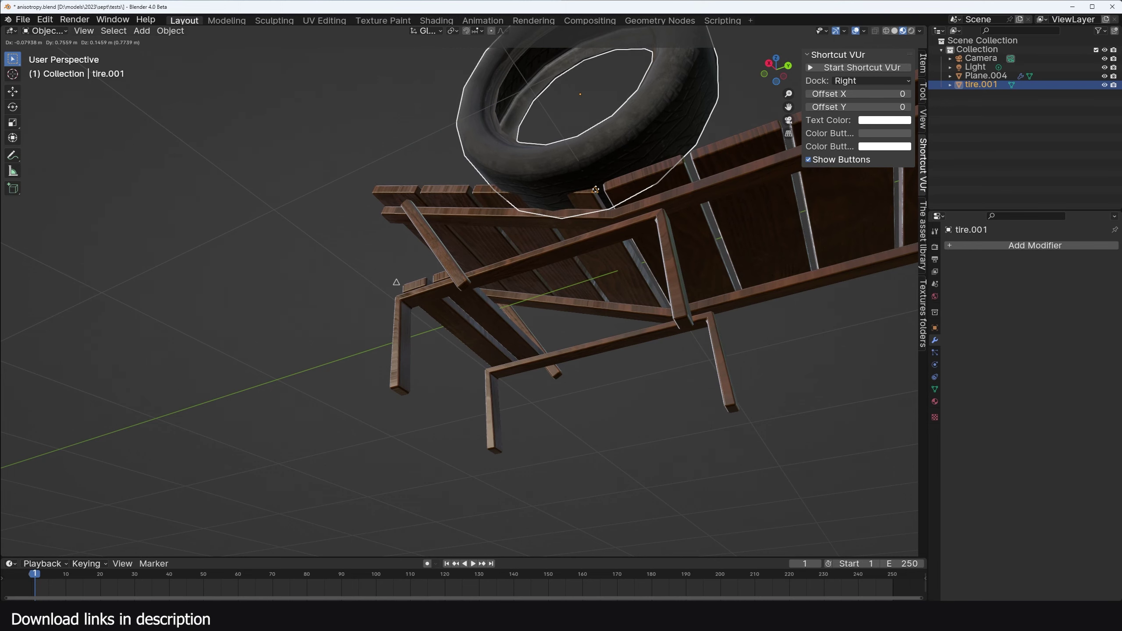
alt+shift+middle_drag(594, 191, 381, 388)
alt+middle_drag(436, 343, 456, 313)
click(509, 404)
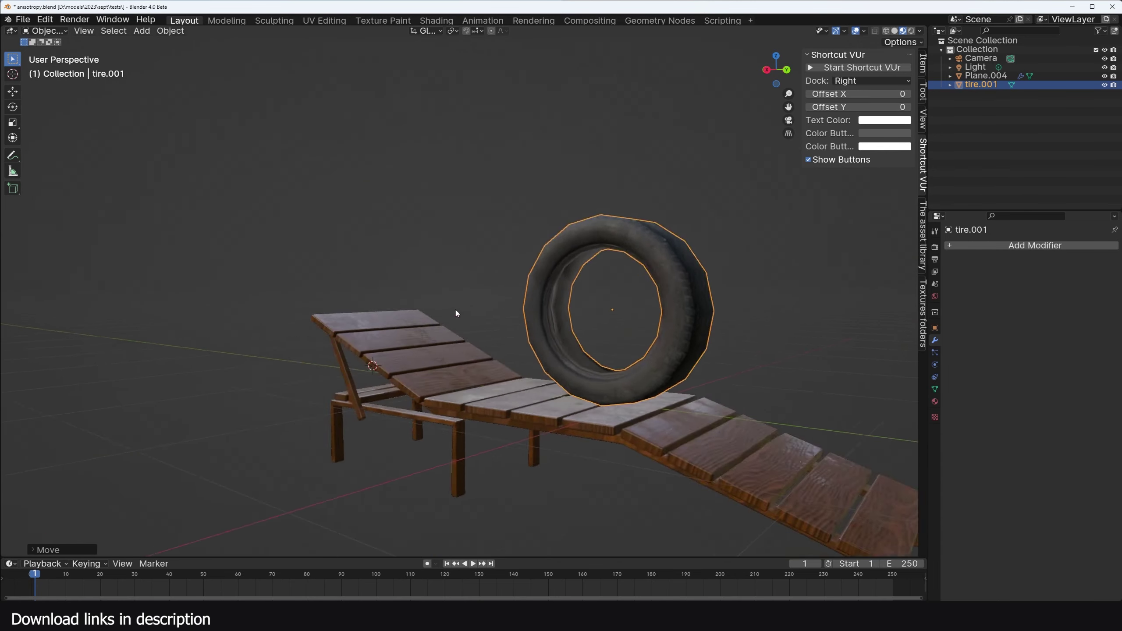
Select the wooden lounger and orbit and zoom the view to see its side together with the tire.
scroll(456, 313, up, 3)
click(304, 371)
middle_drag(304, 371, 521, 266)
scroll(438, 334, down, 5)
scroll(522, 266, up, 5)
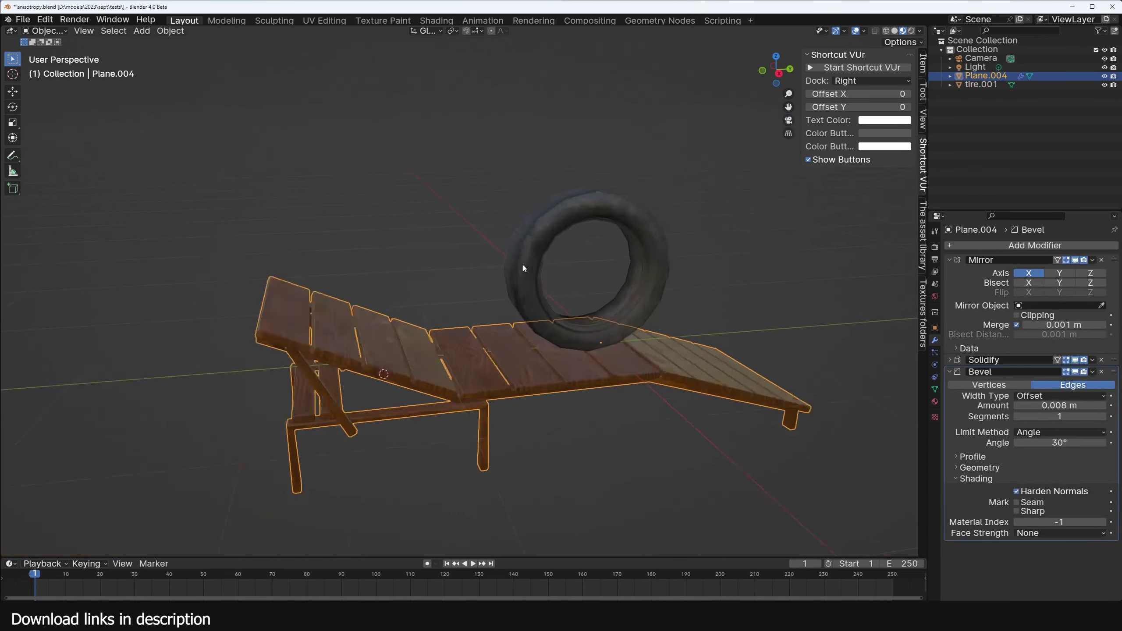
In Edit Mode, duplicate the entire tire mesh and place the copy up and away from the original, beyond the backrest.
scroll(296, 335, down, 1)
mouse_move(319, 367)
middle_down()
mouse_move(375, 336)
mouse_move(345, 331)
mouse_move(302, 380)
middle_up()
scroll(345, 331, up, 2)
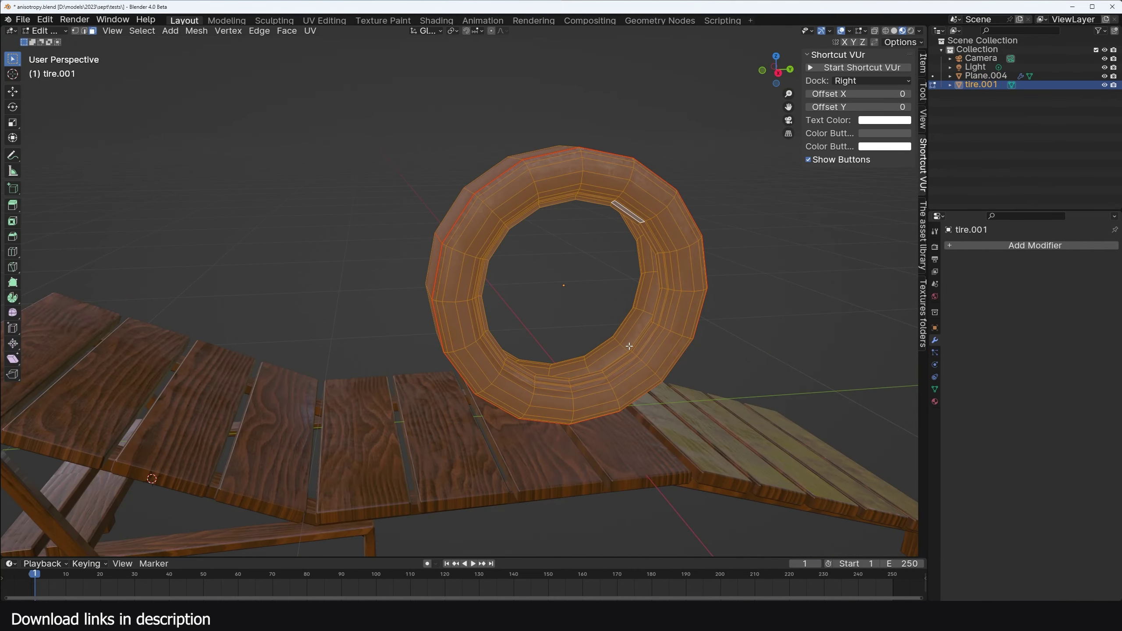
middle_drag(629, 346, 431, 393)
key(shift+d)
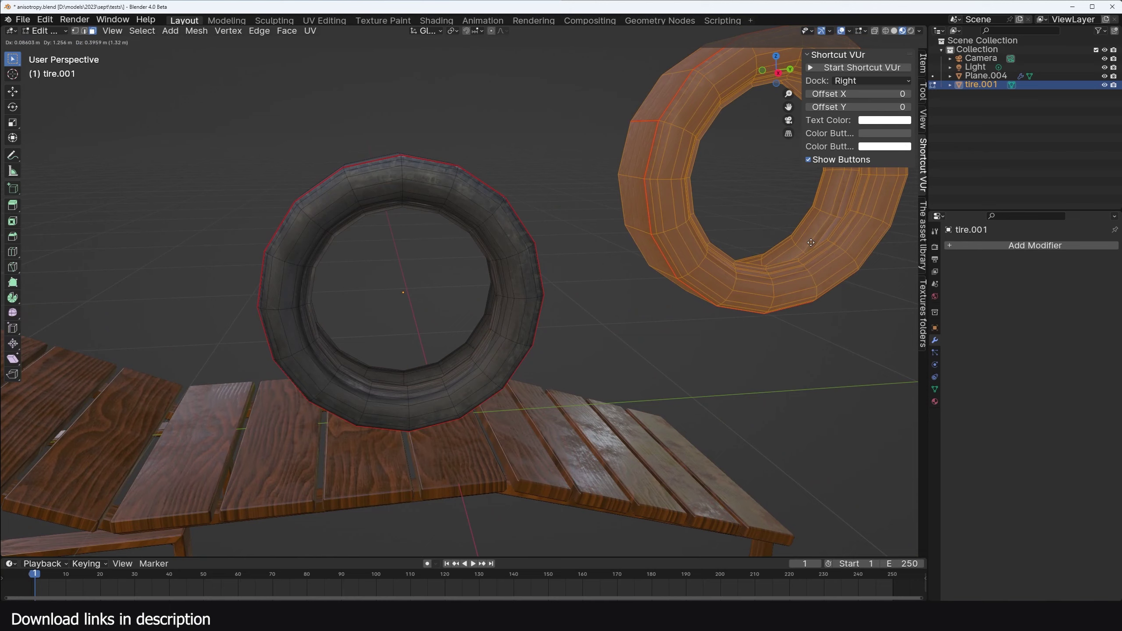
click(839, 236)
Scale the duplicated tire mesh down to a fraction of the original tire's size.
scroll(835, 321, down, 2)
key(s)
click(746, 263)
Move the small tire copy into the large tire's opening, snapping it to the top of the inner rim while orbiting the view.
middle_drag(746, 263, 436, 284)
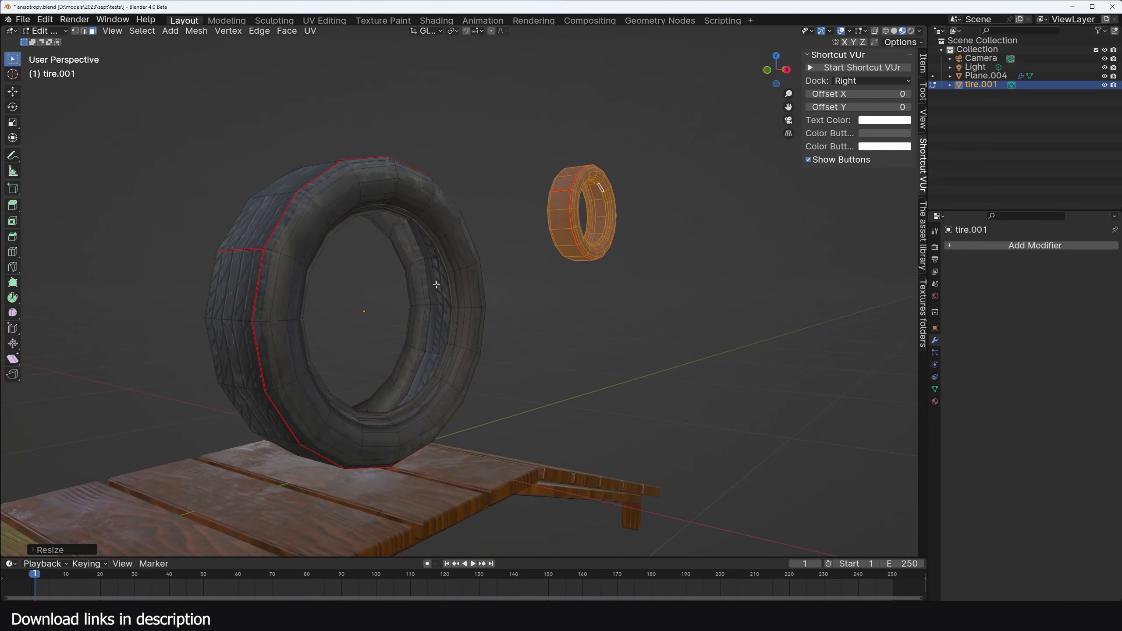
middle_drag(380, 404, 305, 406)
scroll(633, 256, up, 3)
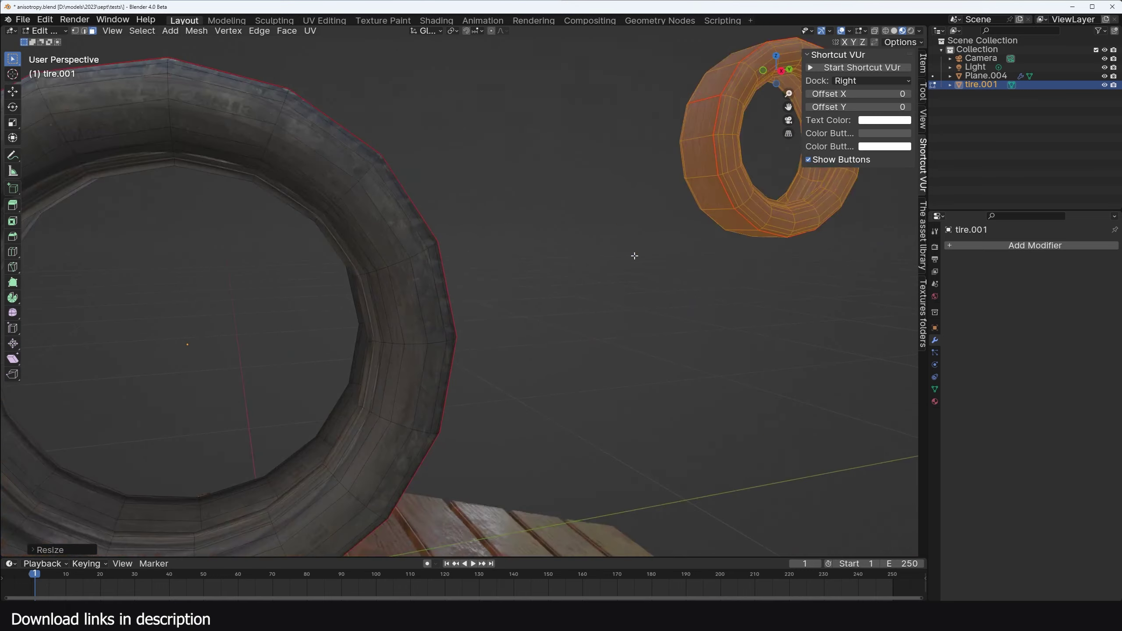
middle_drag(635, 256, 501, 276)
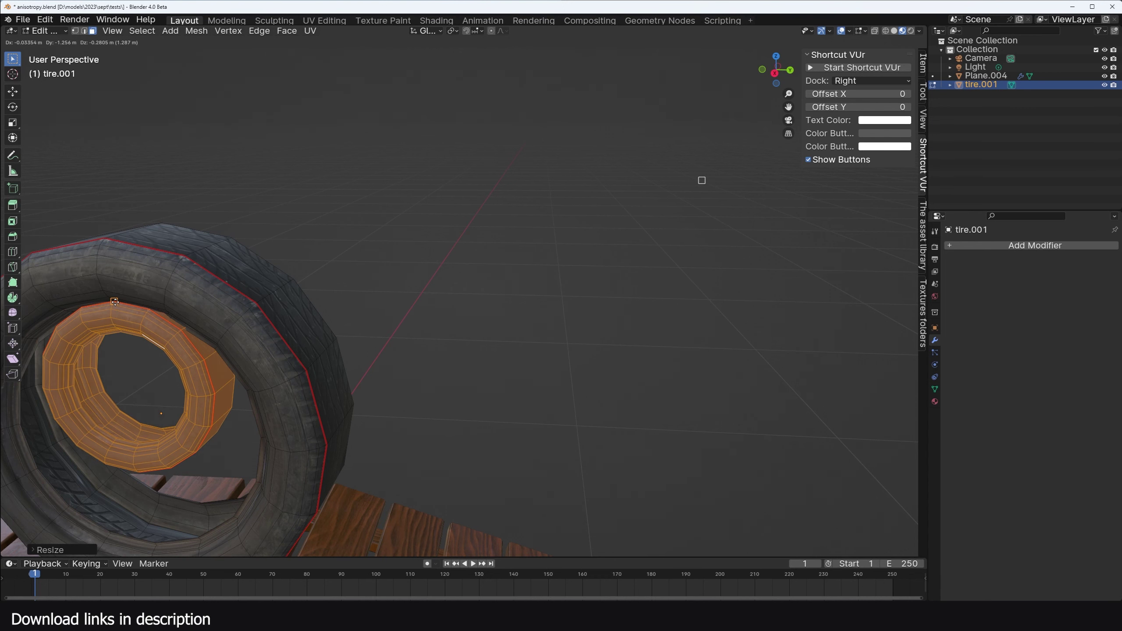
middle_drag(115, 302, 570, 110)
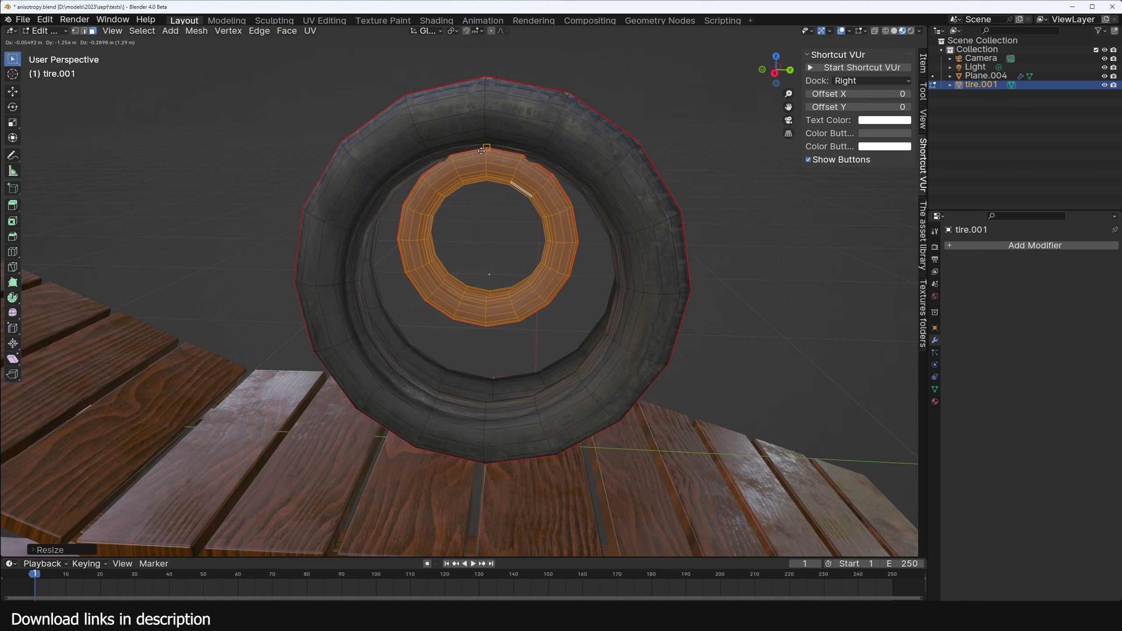
click(482, 151)
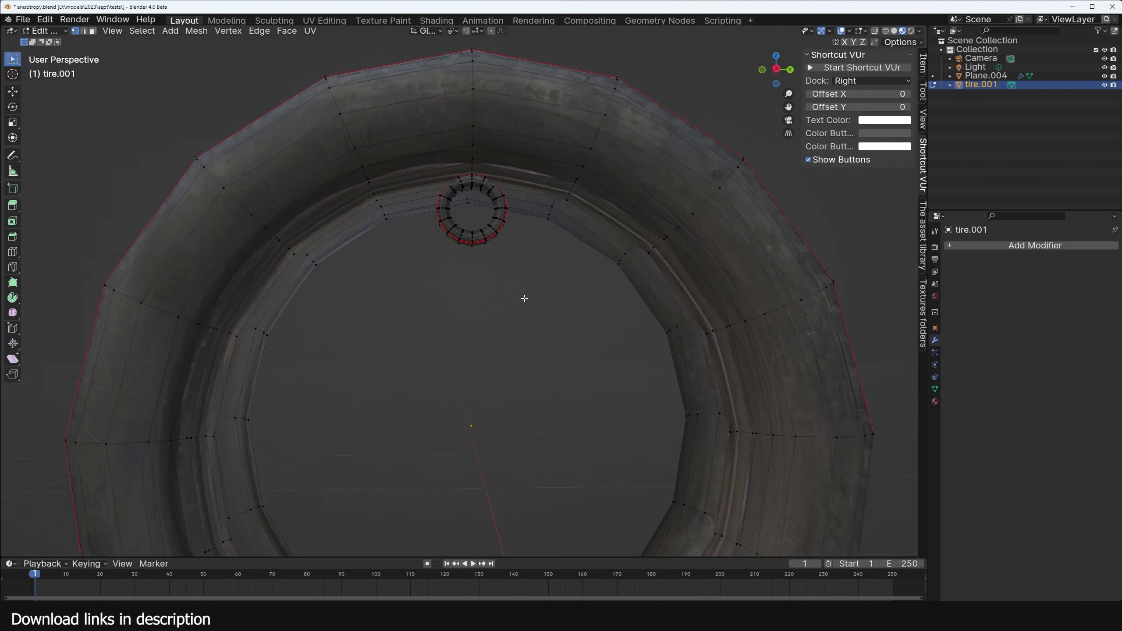
Select the entire linked mesh of the small ring hanging at the top of the large tire's inner rim.
mouse_move(524, 298)
middle_down()
mouse_move(460, 260)
mouse_move(438, 320)
mouse_move(502, 302)
middle_up()
scroll(502, 302, down, 4)
scroll(460, 368, up, 7)
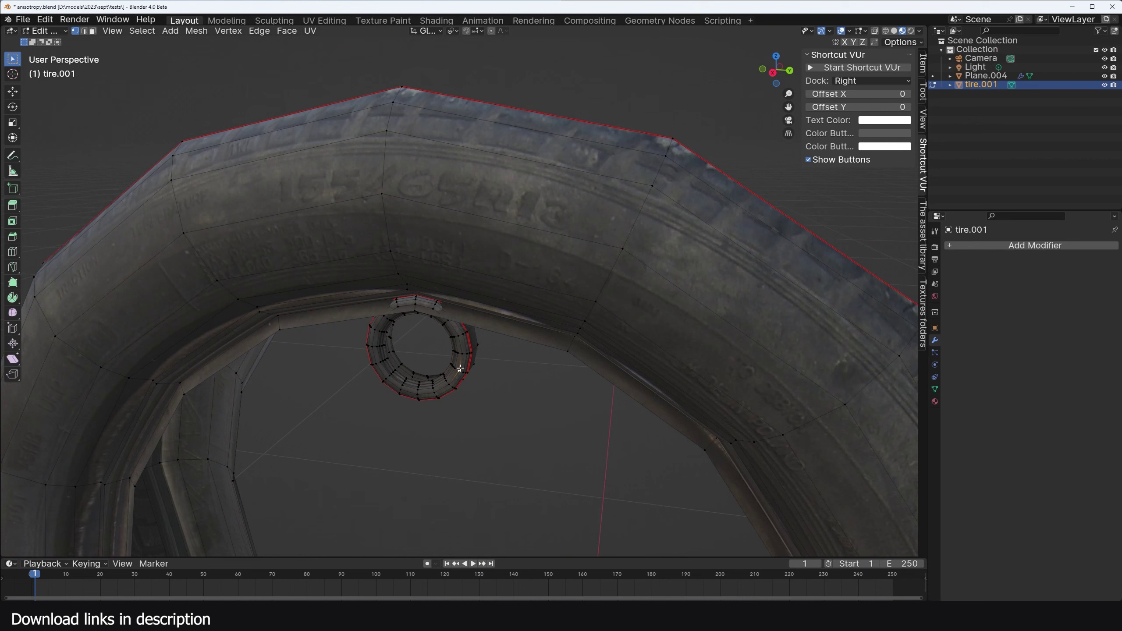
key(l)
middle_drag(461, 368, 514, 426)
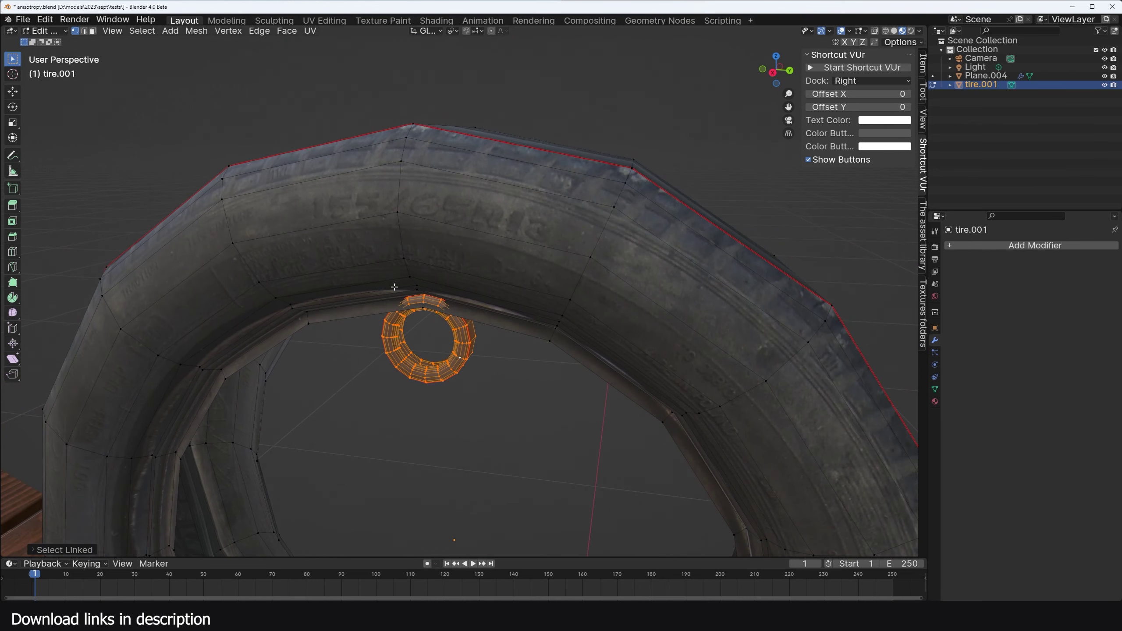
scroll(667, 423, down, 3)
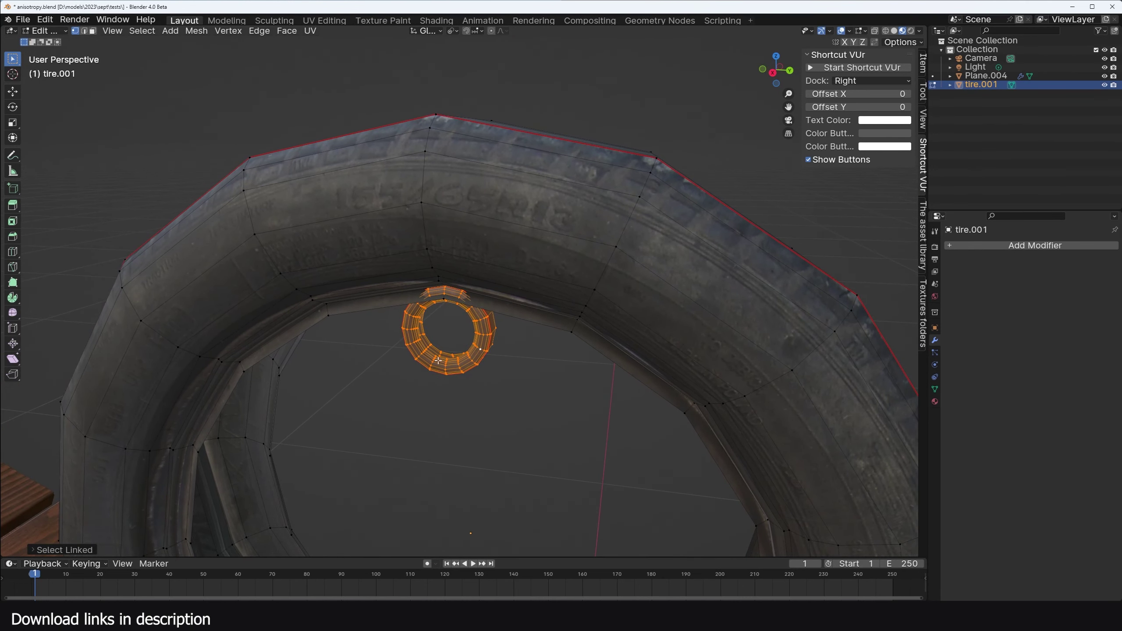
scroll(464, 310, up, 3)
Duplicate the small ring twice, snapping the copies to successive vertices down the side of the inner rim while panning.
key(shift+d)
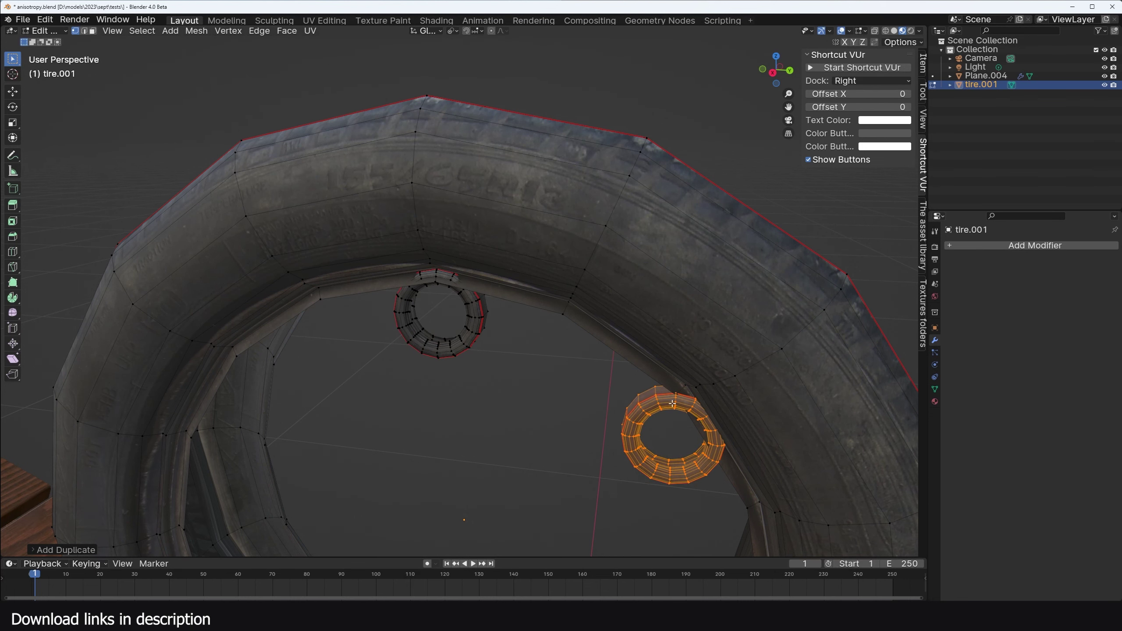
shift+middle_drag(672, 404, 559, 197)
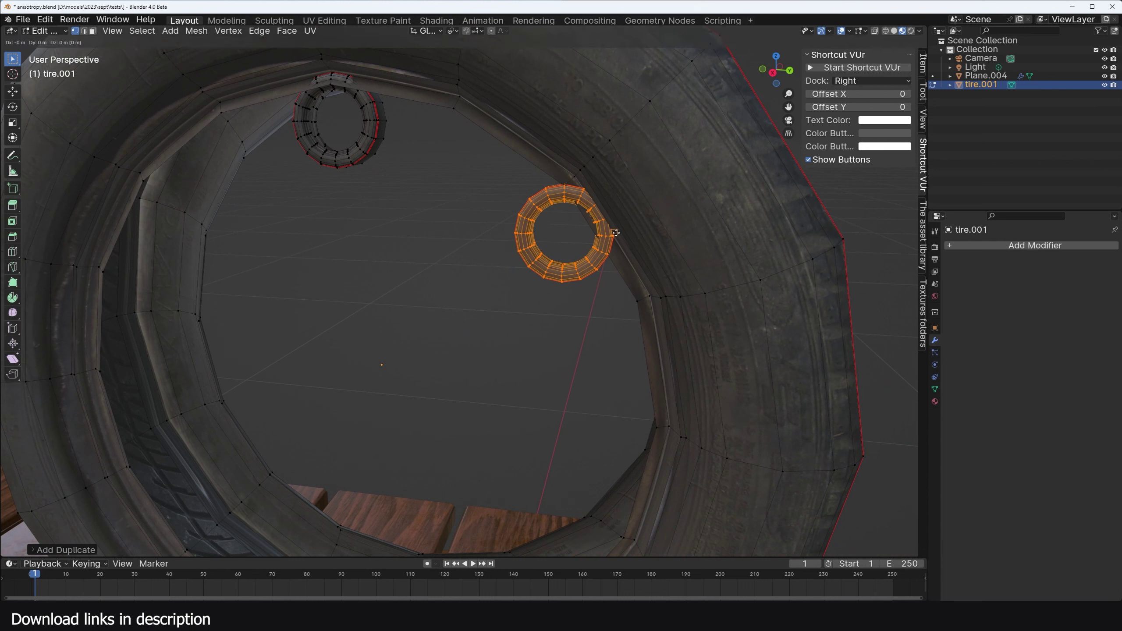
click(663, 426)
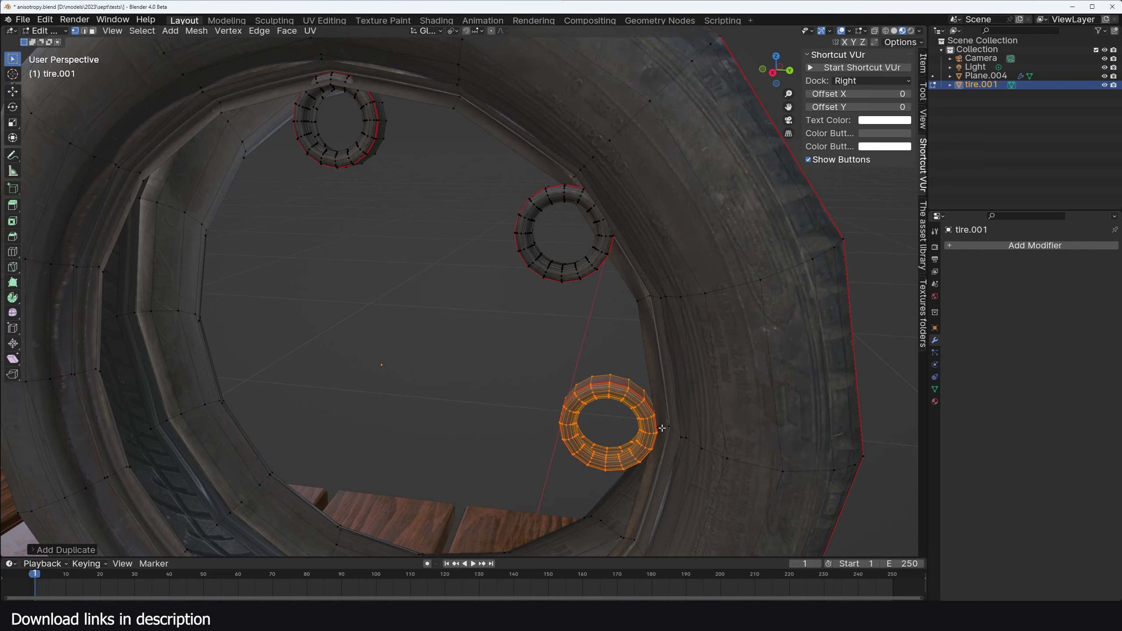
Duplicate the small ring again and snap the copy to a vertex at the bottom of the inner rim.
scroll(596, 368, down, 3)
shift+middle_drag(620, 318, 692, 234)
scroll(692, 234, up, 1)
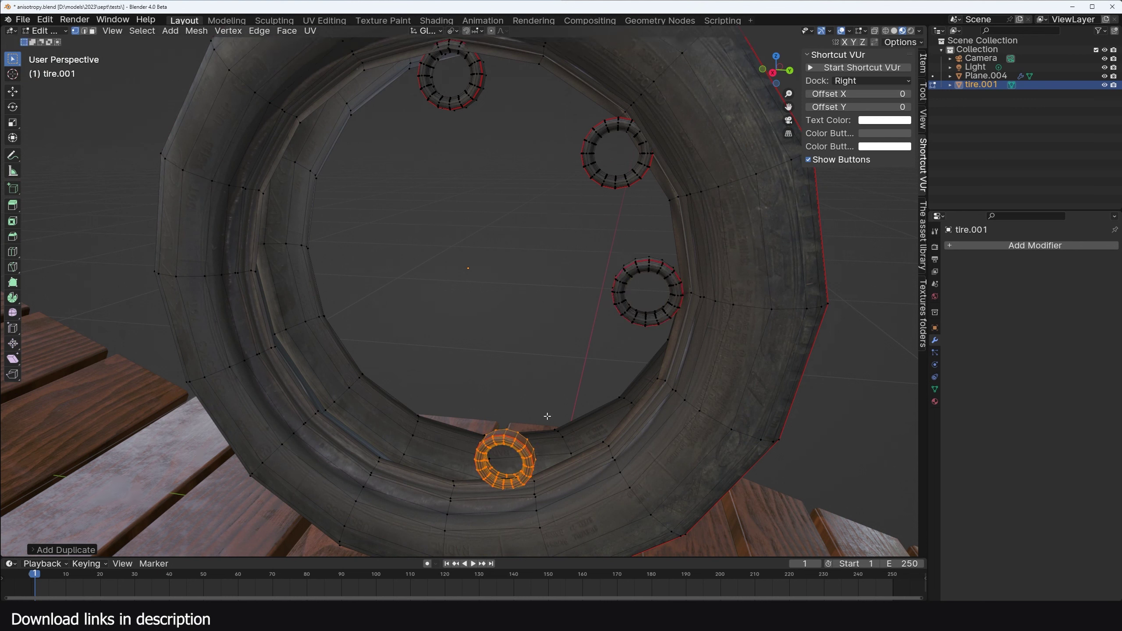
key(g)
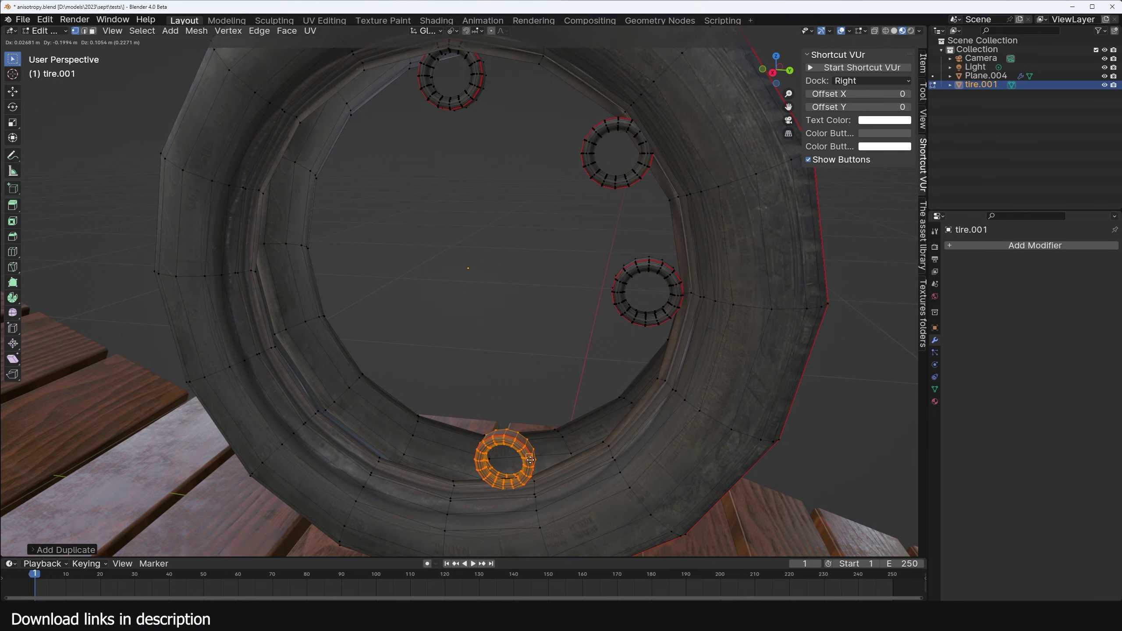
Place one more ring copy on the inner rim's lower backrest side while orbiting the view, and return to Object Mode.
middle_drag(530, 460, 482, 376)
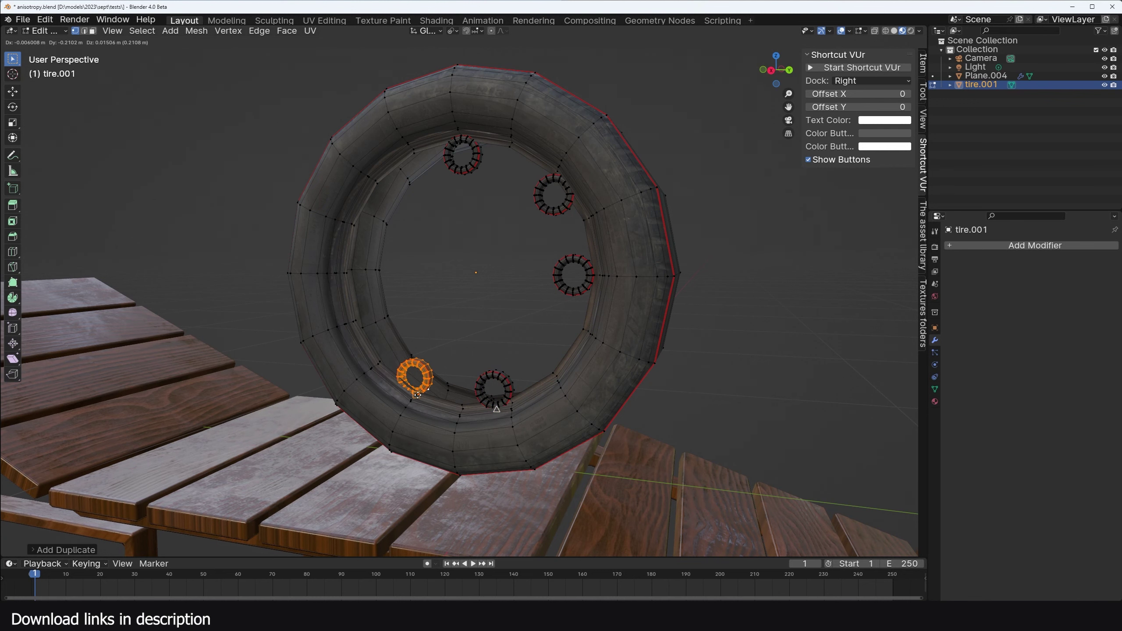
click(416, 395)
key(Tab)
scroll(513, 391, down, 4)
middle_drag(512, 391, 566, 385)
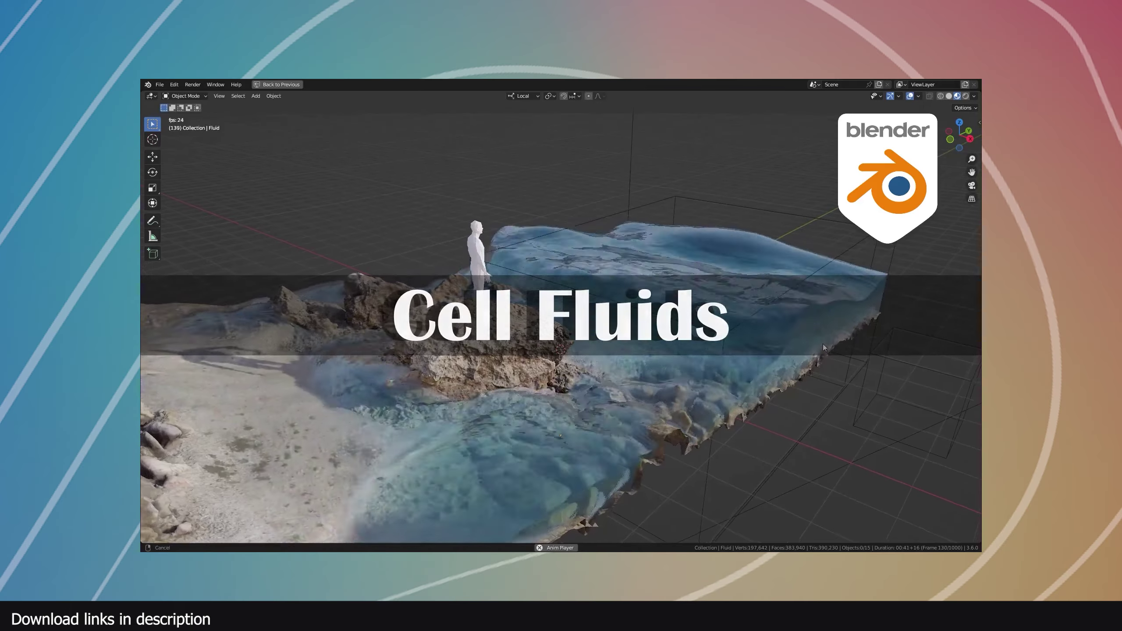